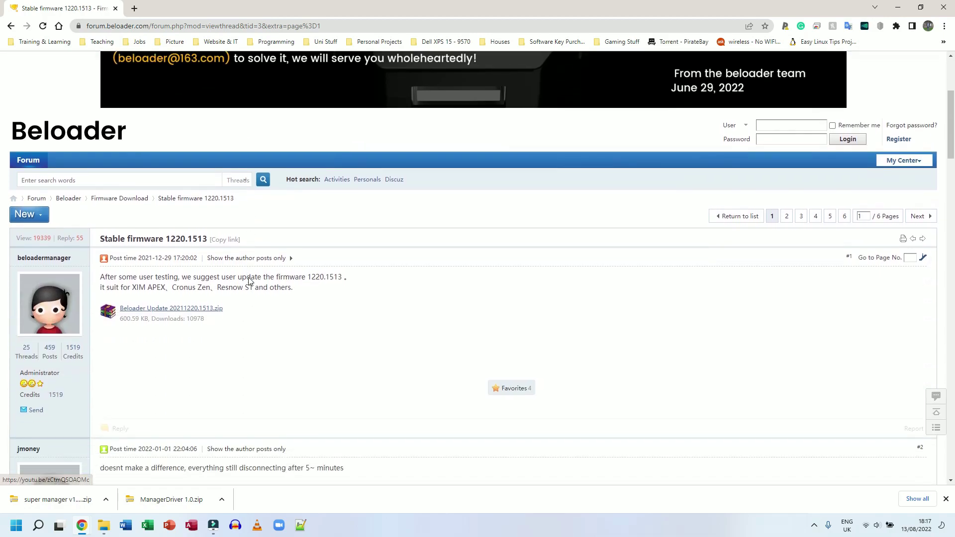
Download the attachment "Beloader Update 20211220.1513.zip" from the Stable firmware 1220.1513 forum thread
{"action": "scroll", "coordinate": [202, 279], "scroll_direction": "down", "scroll_amount": 1}
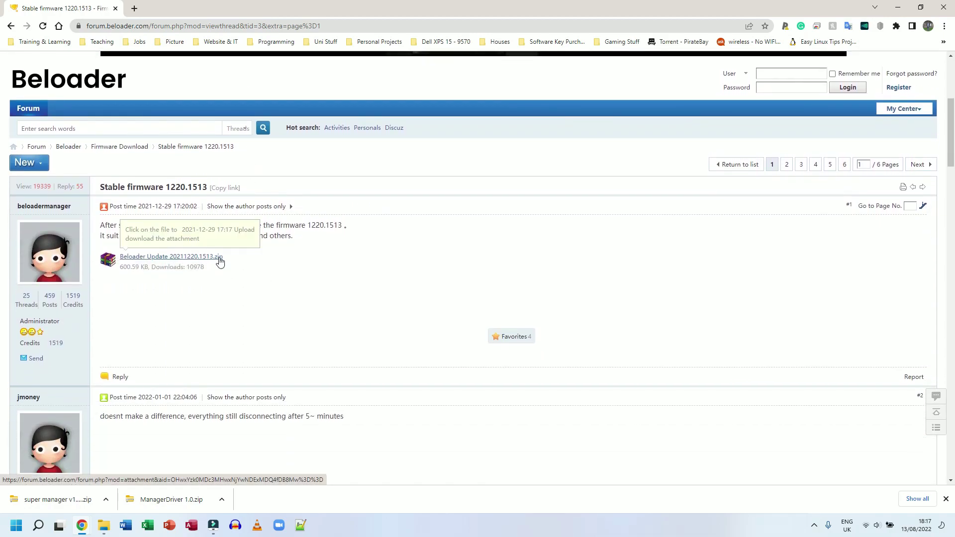
{"action": "left_click", "coordinate": [197, 258]}
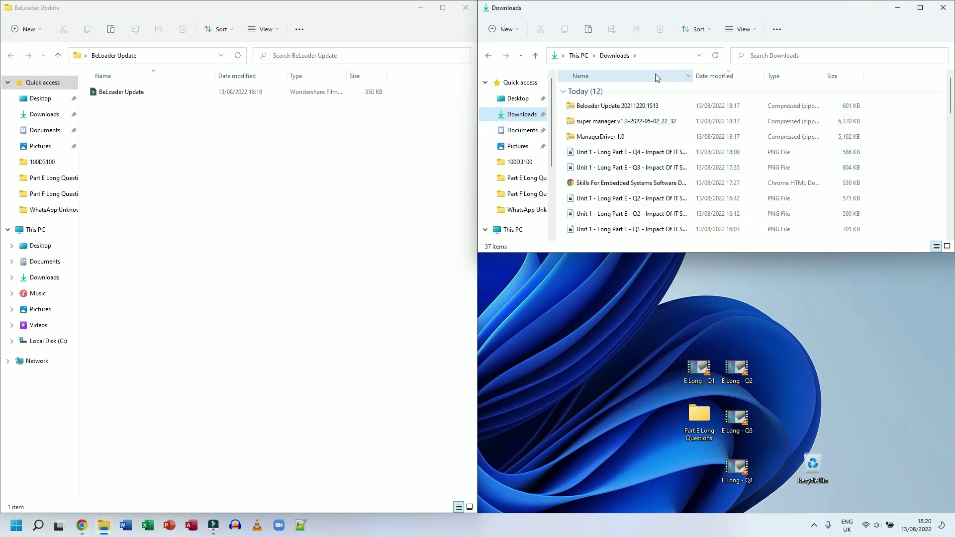
{"action": "left_click", "coordinate": [614, 107]}
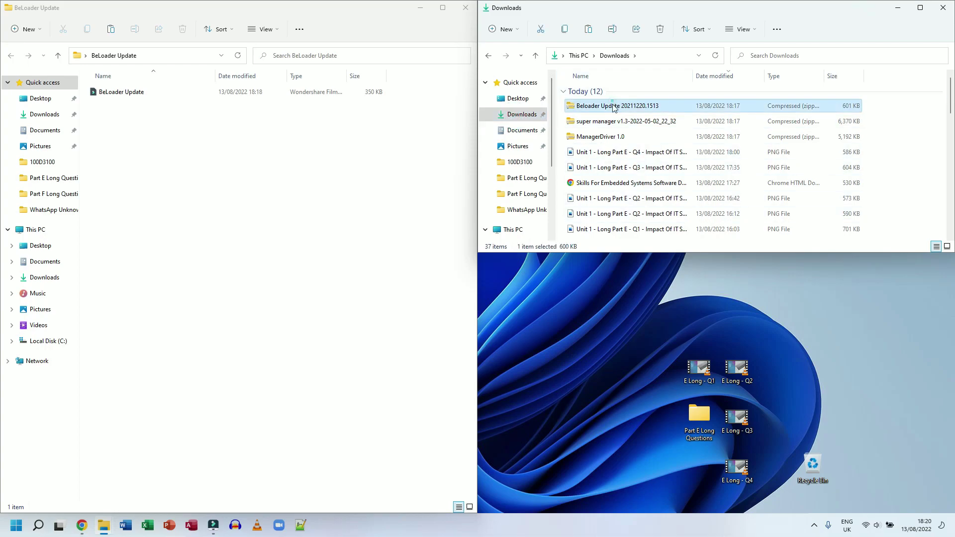
{"action": "left_click", "coordinate": [611, 121], "text": "ctrl"}
{"action": "left_click", "coordinate": [612, 136], "text": "ctrl"}
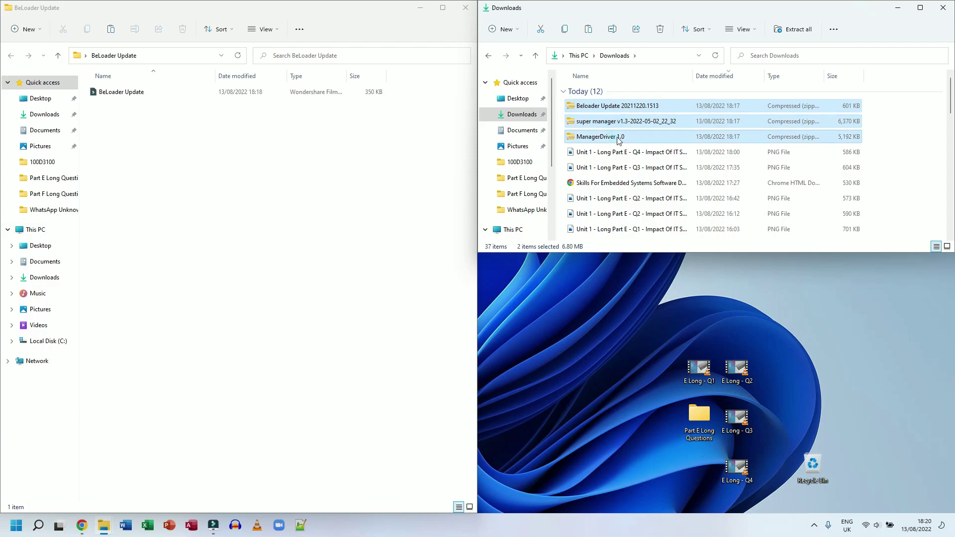
{"action": "left_click", "coordinate": [559, 116]}
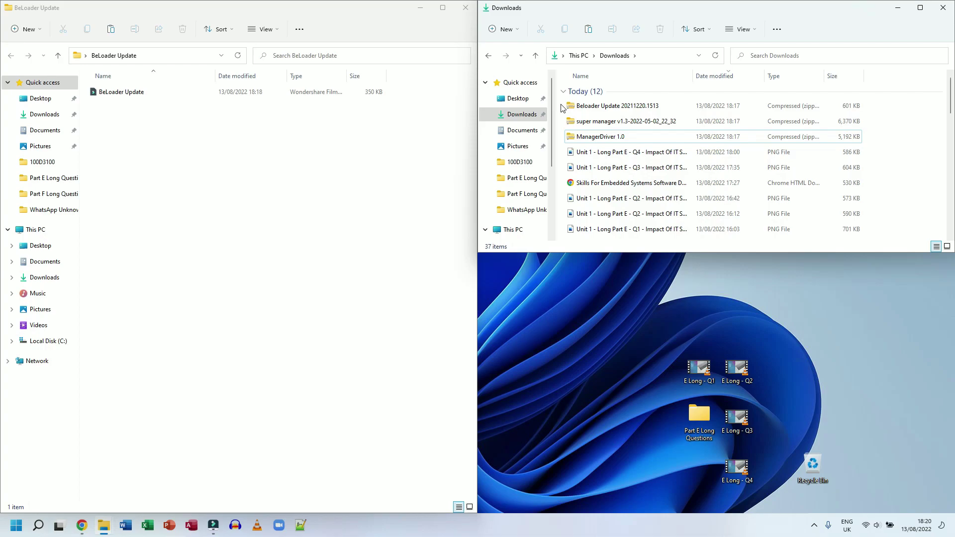
Move the Beloader Update 20211220.1513, super manager v1.3 and ManagerDriver 1.0 archives from Downloads into the BeLoader Update folder, and close the Downloads window
{"action": "left_click", "coordinate": [561, 108]}
{"action": "left_click_drag", "start_coordinate": [565, 107], "coordinate": [597, 139]}
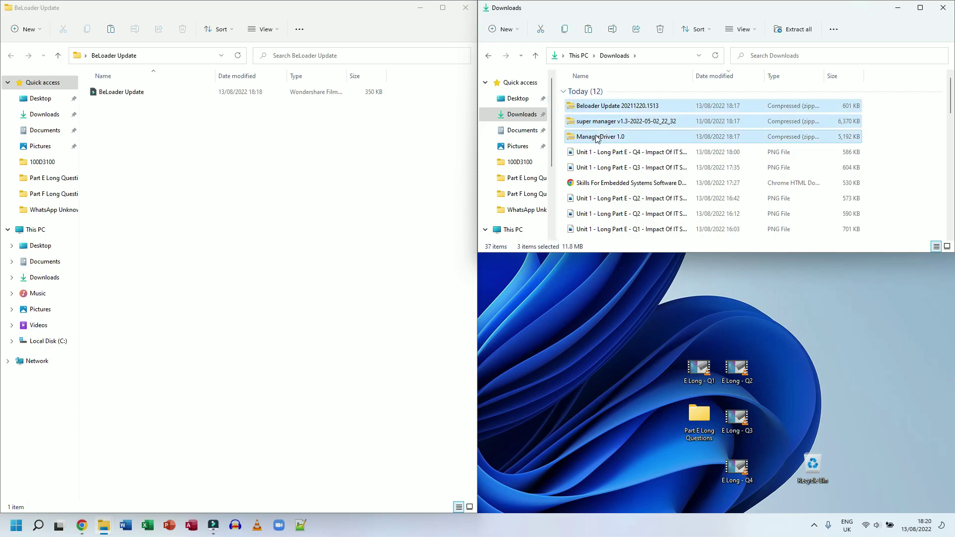
{"action": "right_click", "coordinate": [609, 110]}
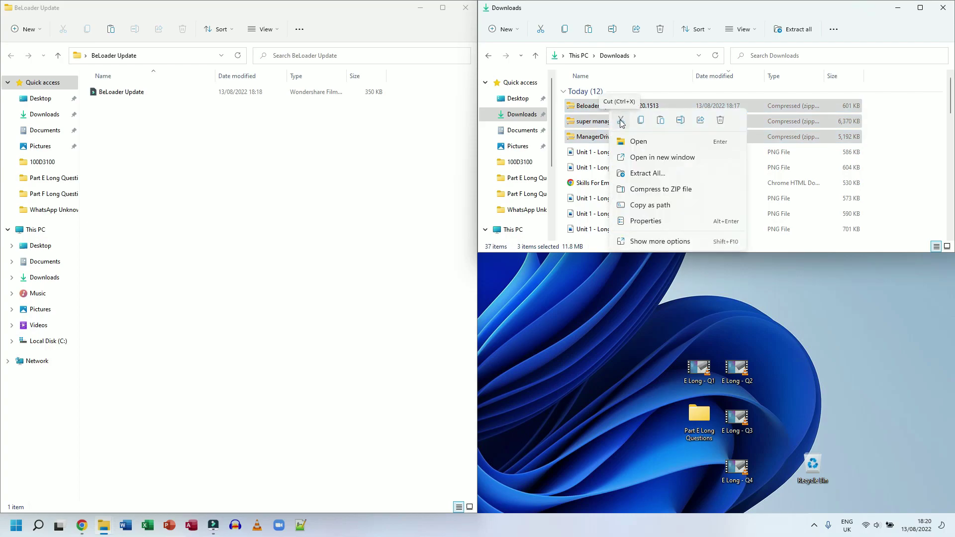
{"action": "left_click", "coordinate": [621, 123]}
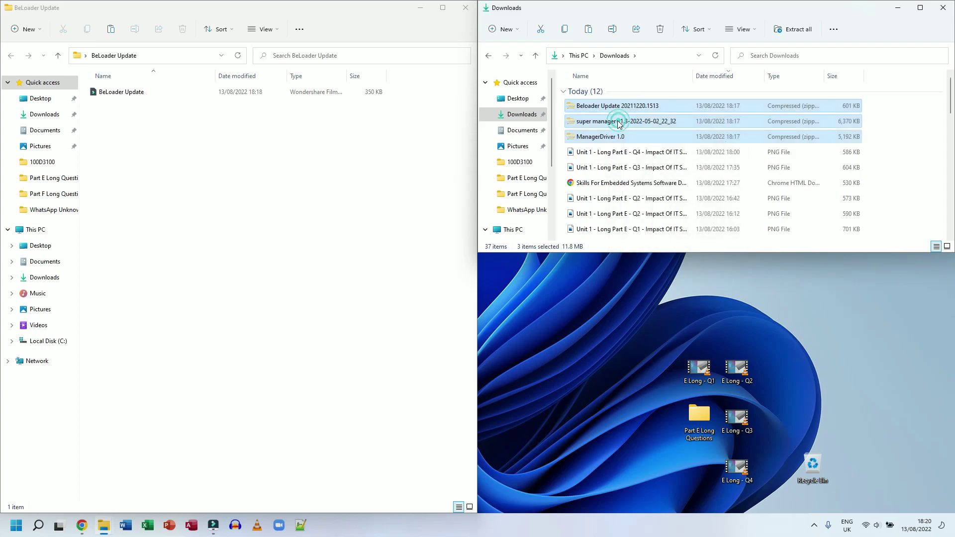
{"action": "left_click", "coordinate": [288, 251]}
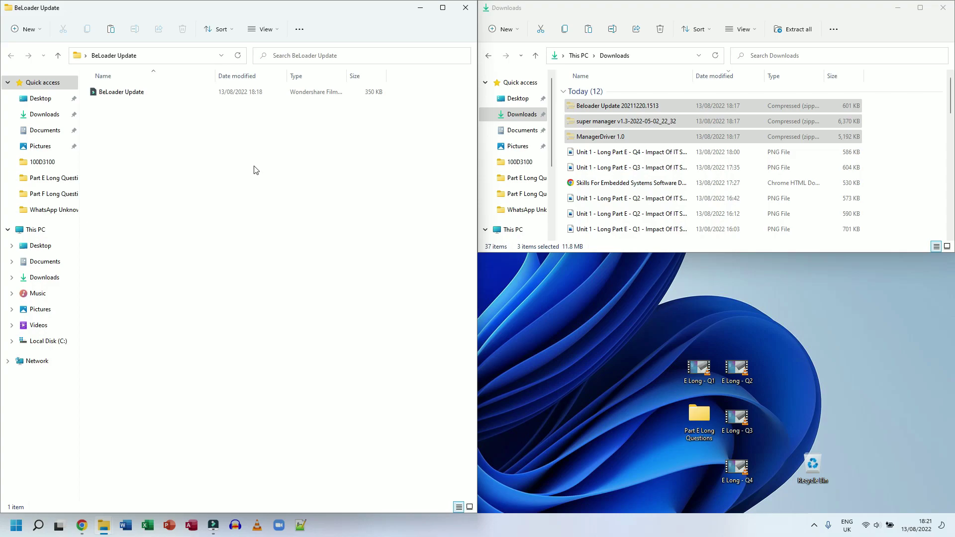
{"action": "right_click", "coordinate": [148, 120]}
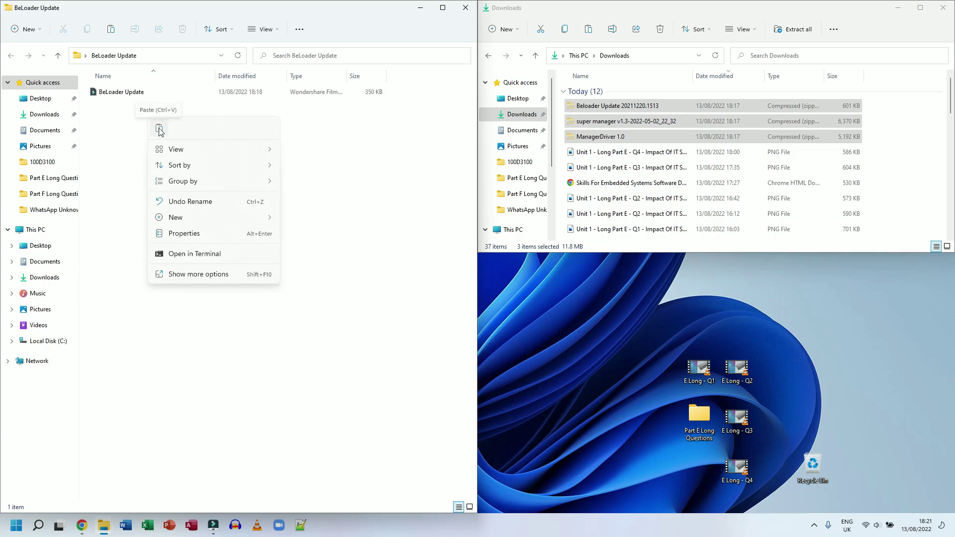
{"action": "left_click", "coordinate": [156, 129]}
{"action": "left_click_drag", "start_coordinate": [153, 183], "coordinate": [98, 86]}
{"action": "left_click", "coordinate": [947, 6]}
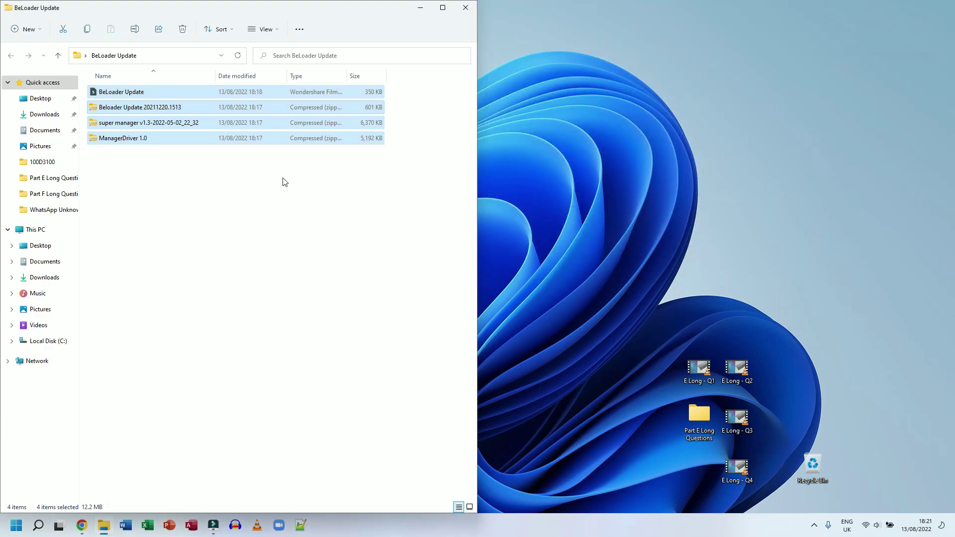
{"action": "left_click", "coordinate": [281, 178]}
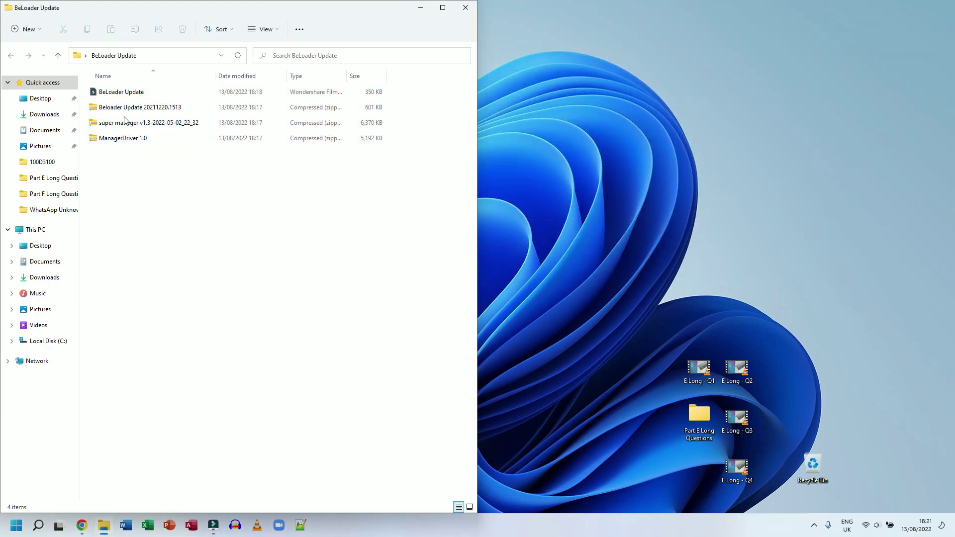
Extract the Beloader Update 20211220.1513 archive to its default destination in the BeLoader Update folder
{"action": "right_click", "coordinate": [96, 109]}
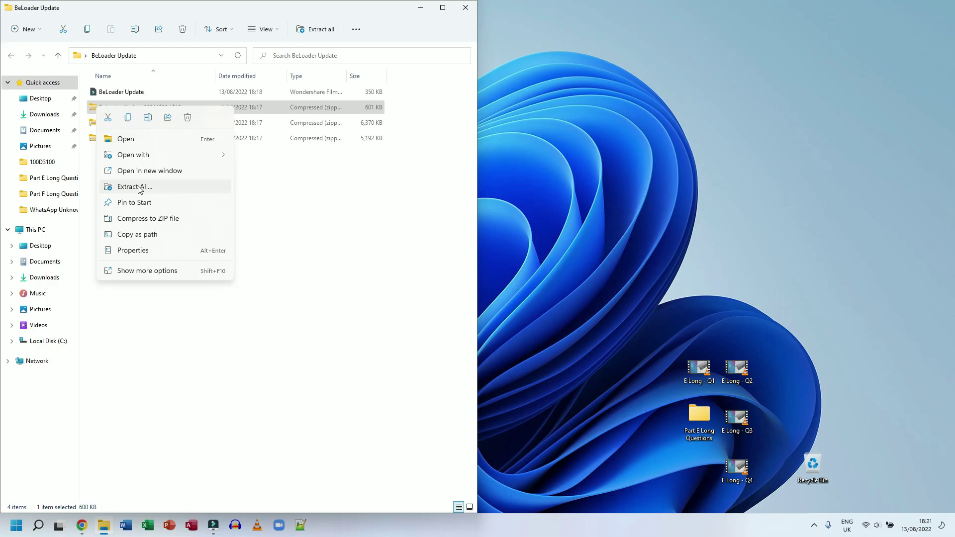
{"action": "left_click", "coordinate": [128, 271]}
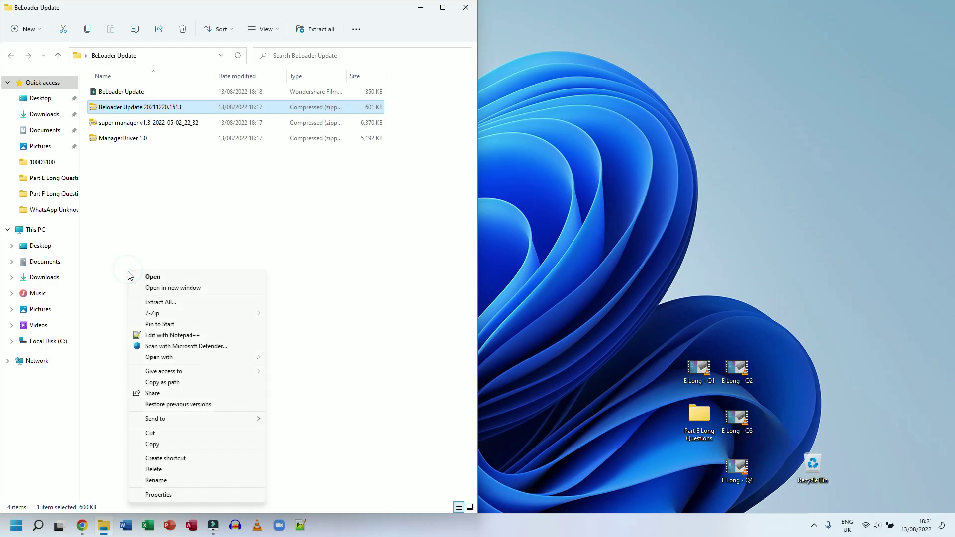
{"action": "left_click", "coordinate": [156, 302]}
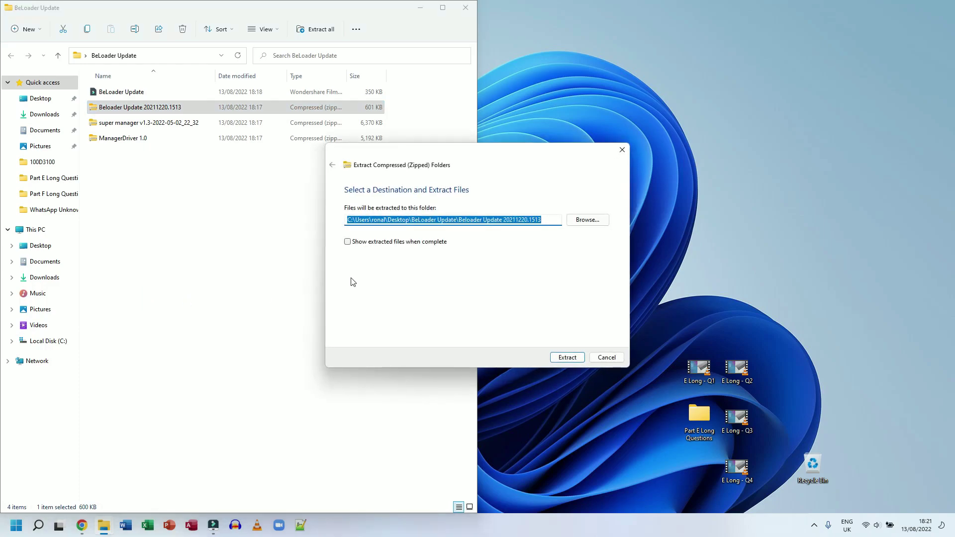
{"action": "left_click", "coordinate": [566, 358]}
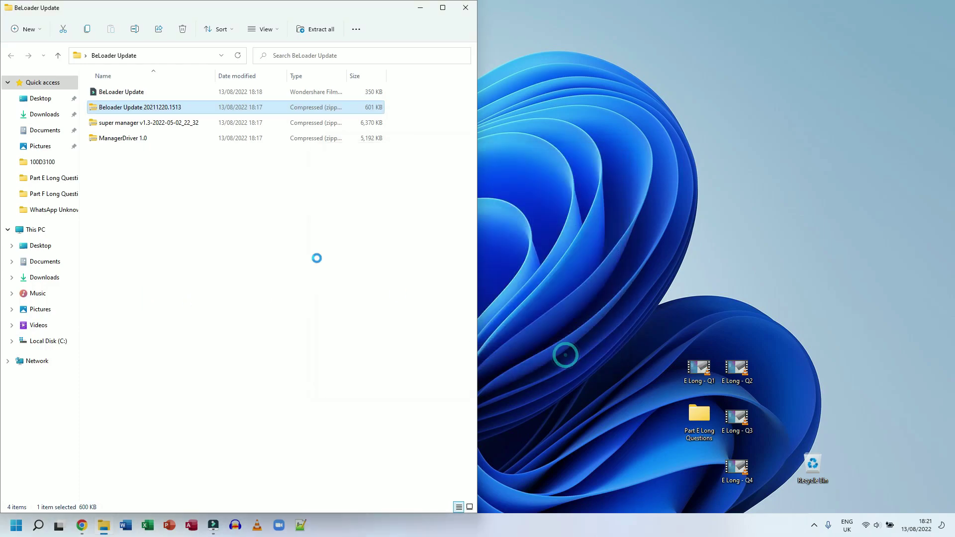
{"action": "left_click", "coordinate": [116, 191]}
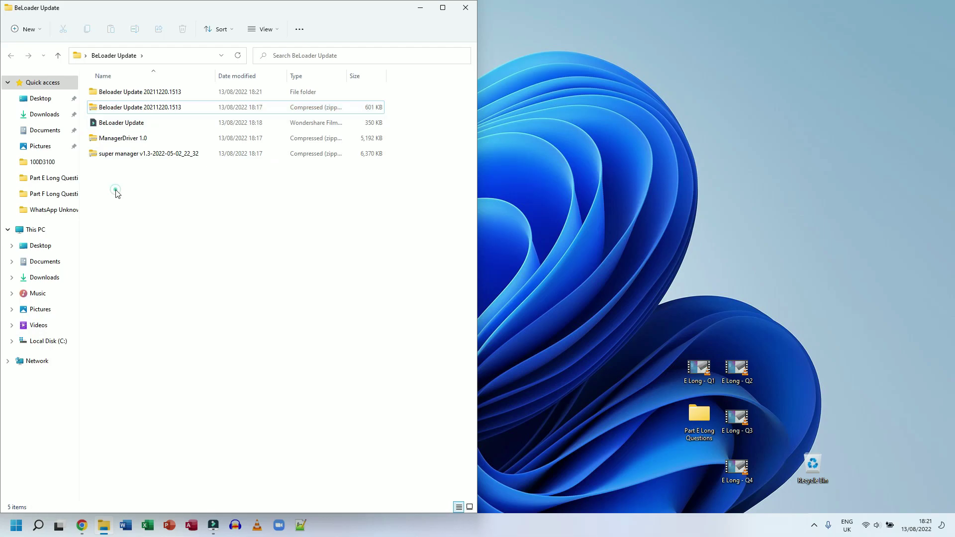
{"action": "left_click", "coordinate": [139, 109]}
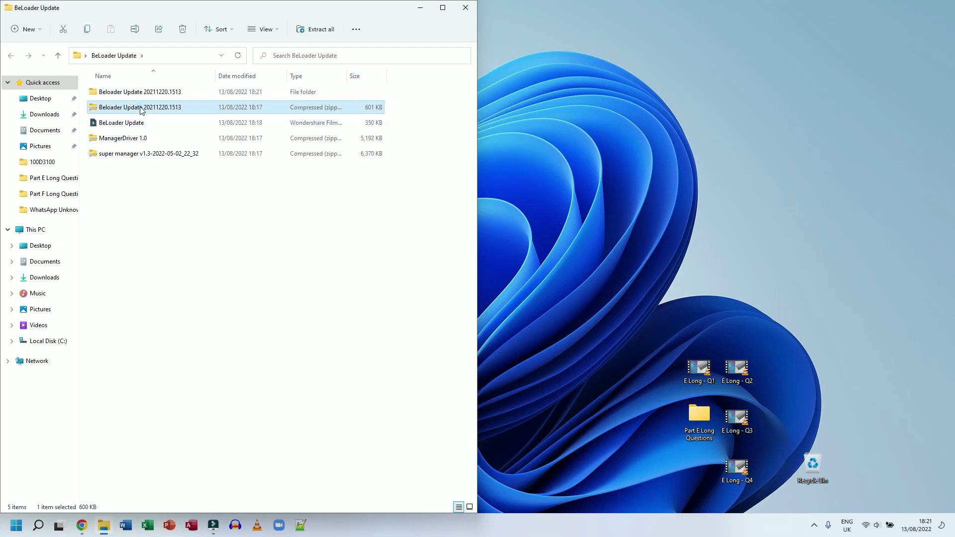
Extract the ManagerDriver 1.0 archive to its default destination in the BeLoader Update folder
{"action": "right_click", "coordinate": [98, 140]}
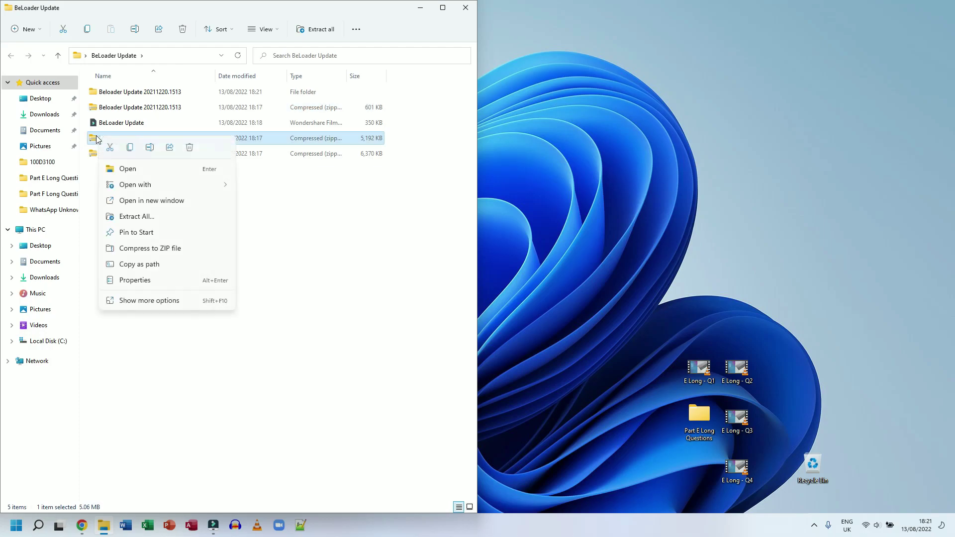
{"action": "left_click", "coordinate": [134, 216]}
{"action": "left_click", "coordinate": [567, 357]}
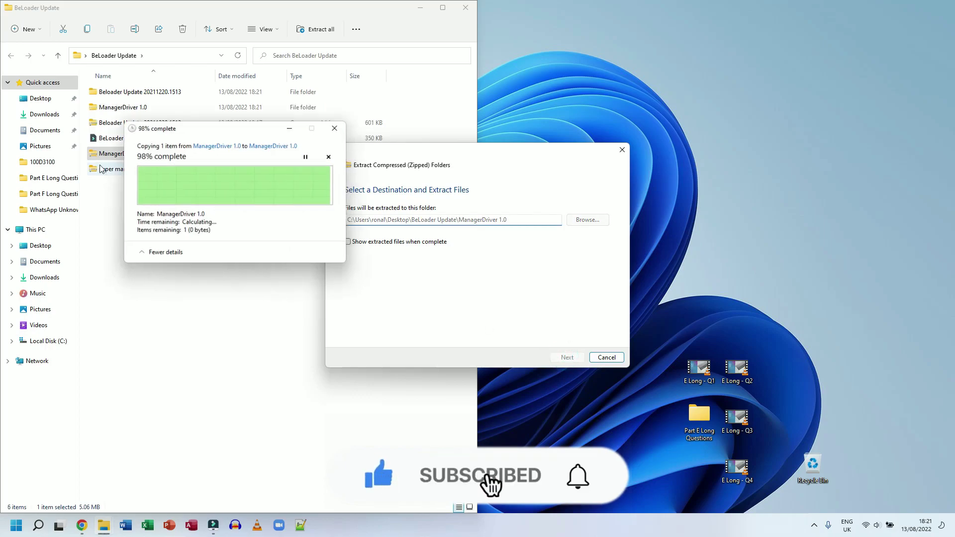
{"action": "left_click", "coordinate": [117, 107]}
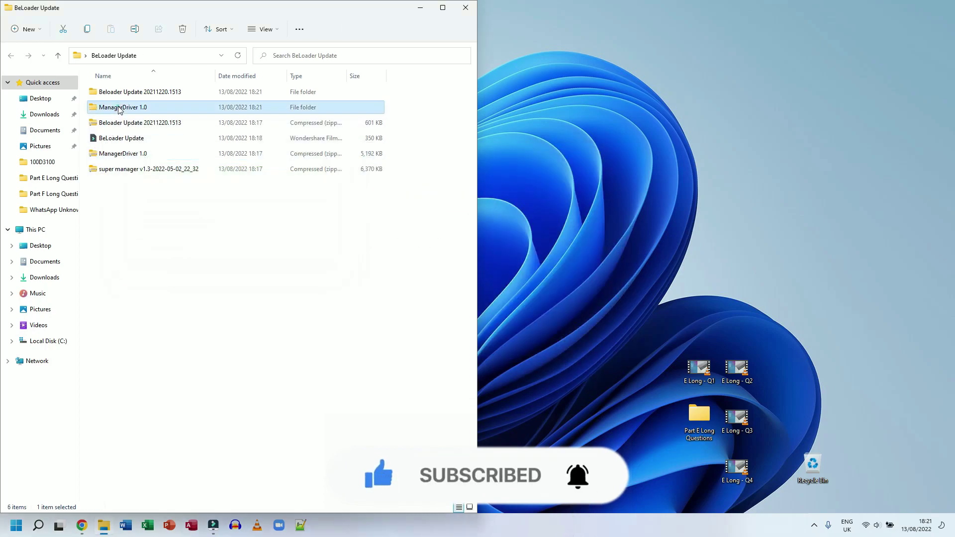
{"action": "left_click", "coordinate": [127, 220]}
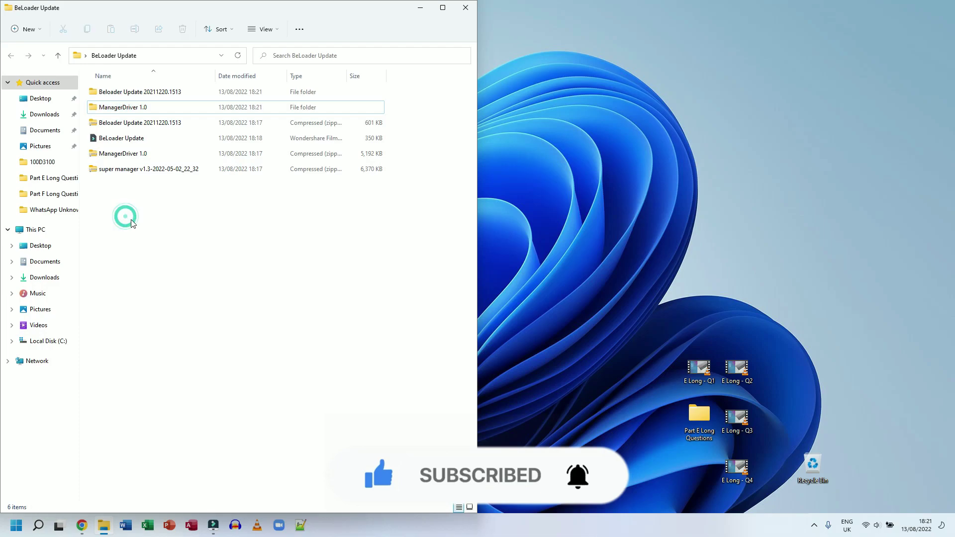
Extract the super manager v1.3-2022-05-02_22_32 archive to its default destination
{"action": "right_click", "coordinate": [110, 172]}
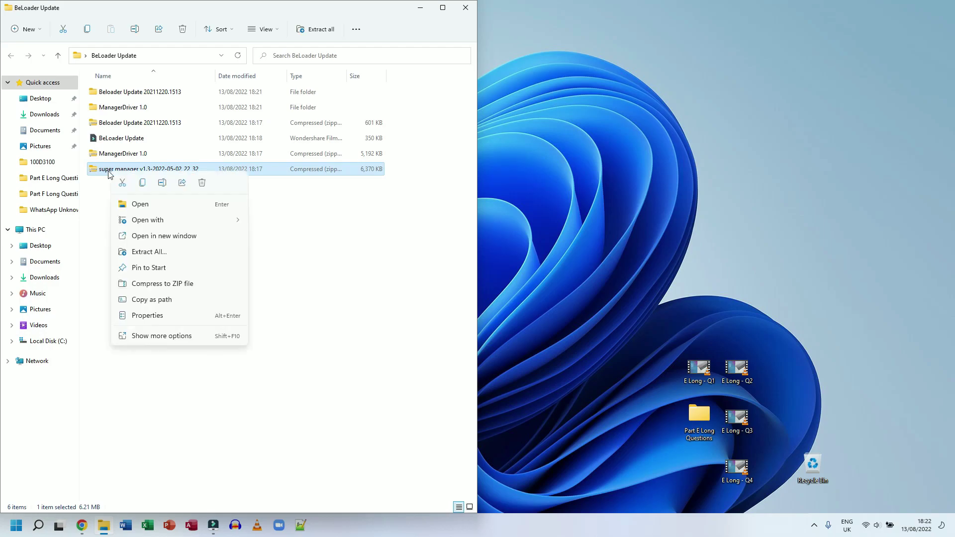
{"action": "left_click", "coordinate": [147, 252]}
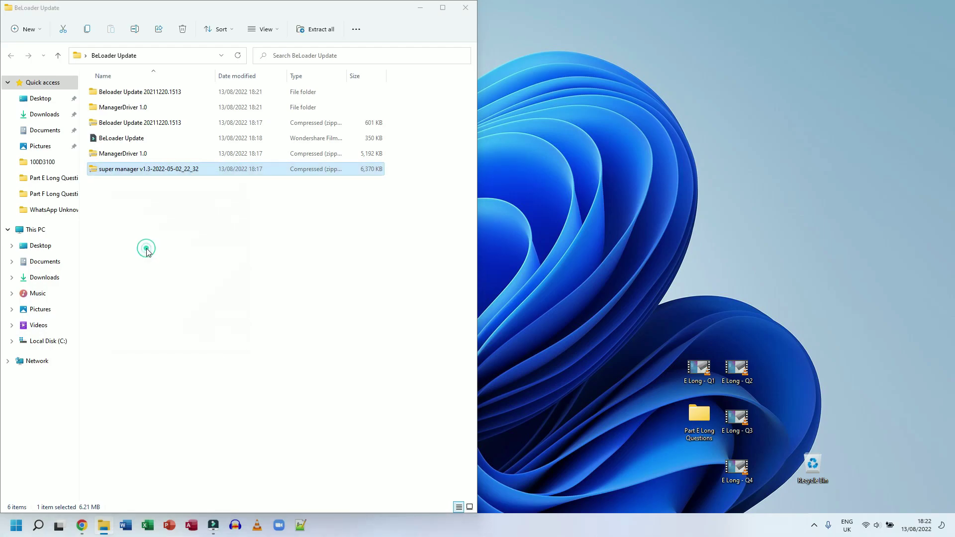
{"action": "left_click", "coordinate": [578, 357]}
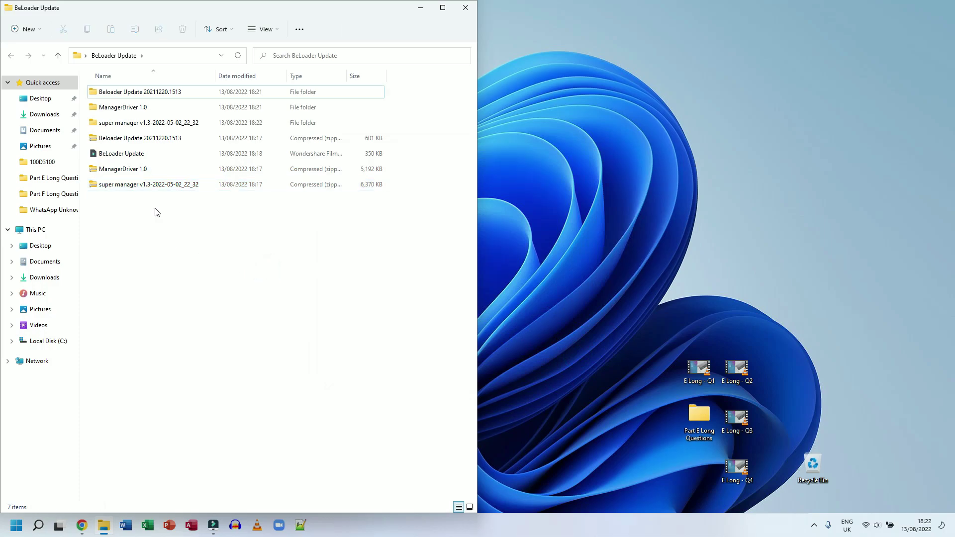
Delete the three zipped archives from the BeLoader Update folder, keeping the extracted folders
{"action": "left_click", "coordinate": [138, 185]}
{"action": "left_click", "coordinate": [124, 169], "text": "ctrl"}
{"action": "left_click", "coordinate": [127, 138], "text": "ctrl"}
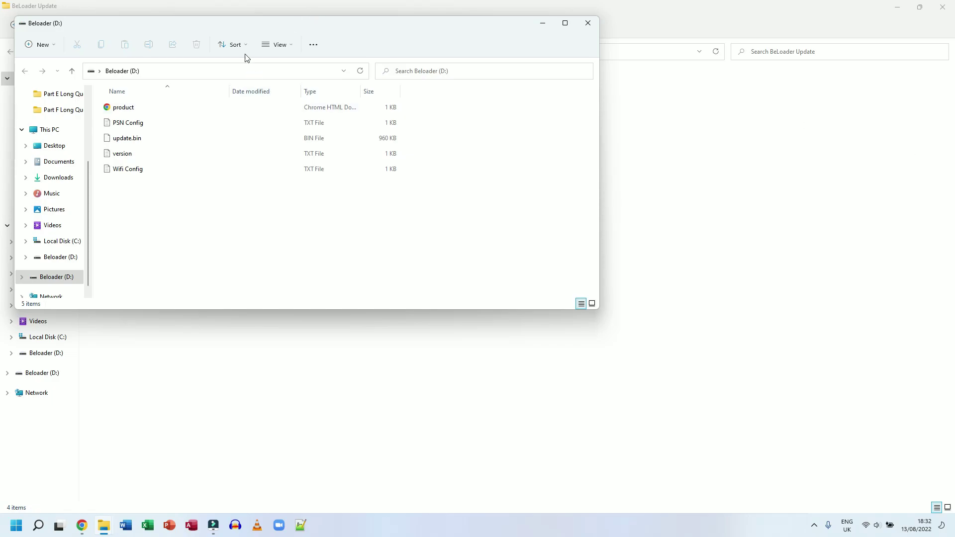
Arrange the BeLoader Update folder and the Beloader (D:) drive windows side by side
{"action": "left_click_drag", "start_coordinate": [237, 23], "coordinate": [556, 90]}
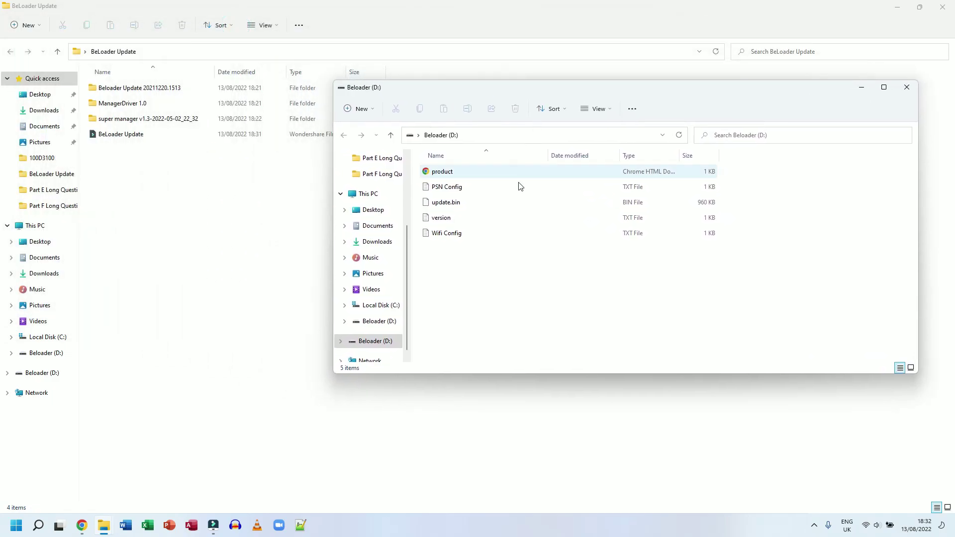
{"action": "left_click", "coordinate": [445, 207]}
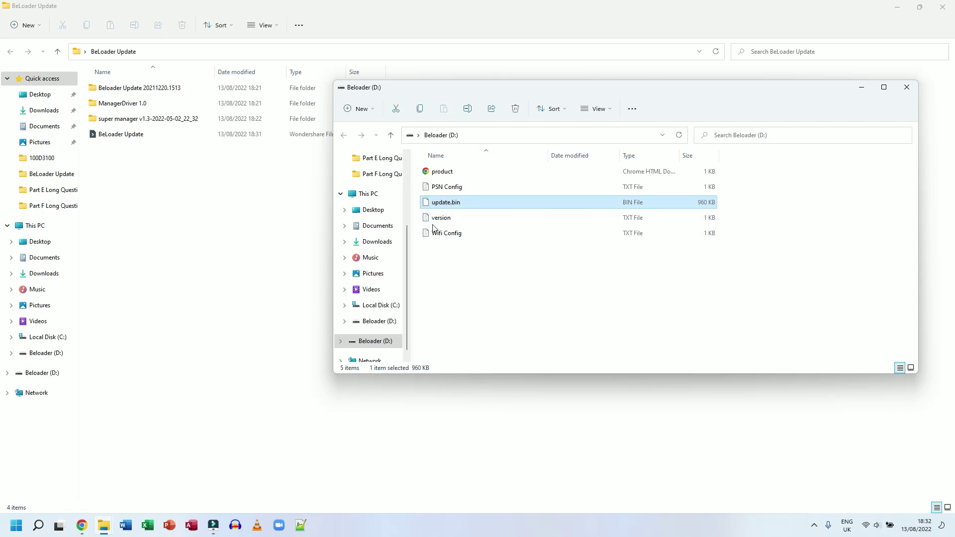
{"action": "left_click", "coordinate": [486, 16]}
{"action": "key", "text": "super+Left"}
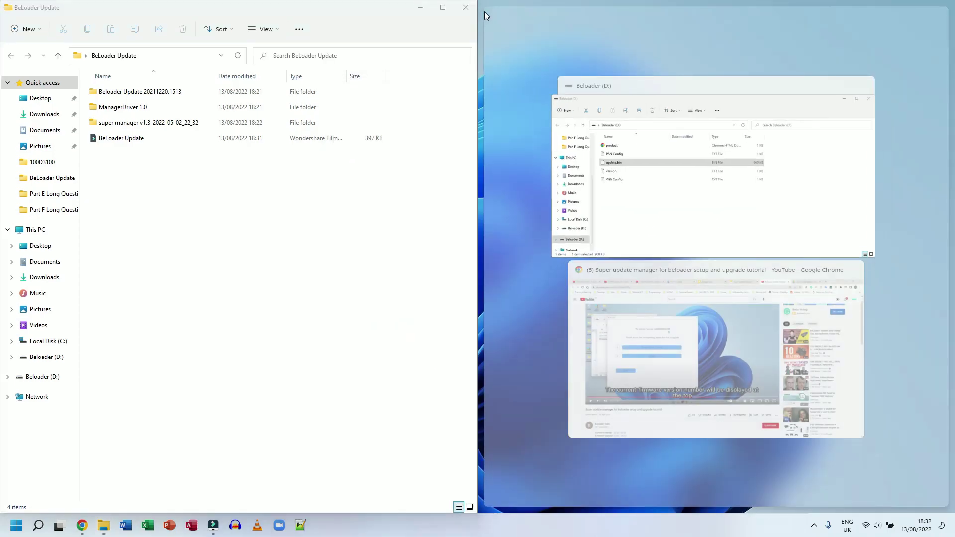
{"action": "left_click", "coordinate": [635, 187]}
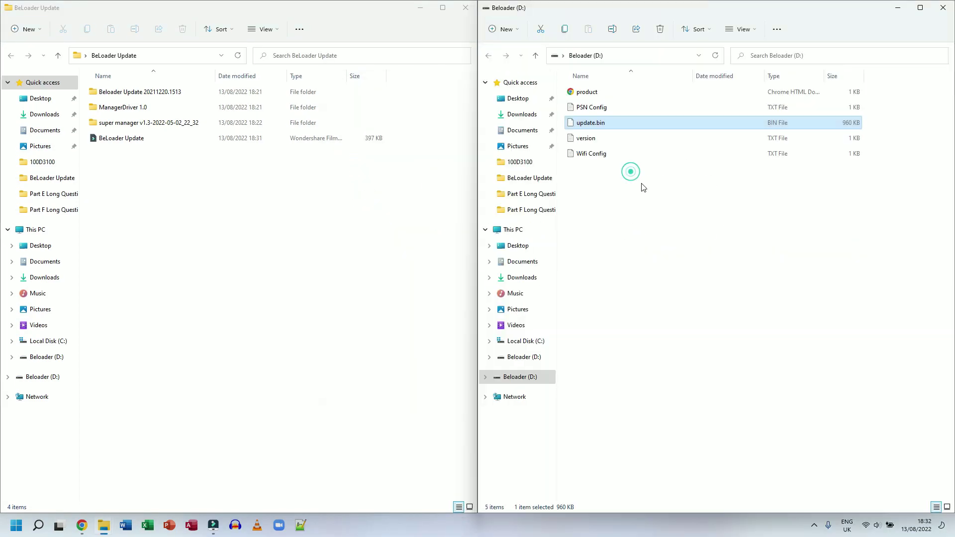
{"action": "left_click", "coordinate": [636, 252]}
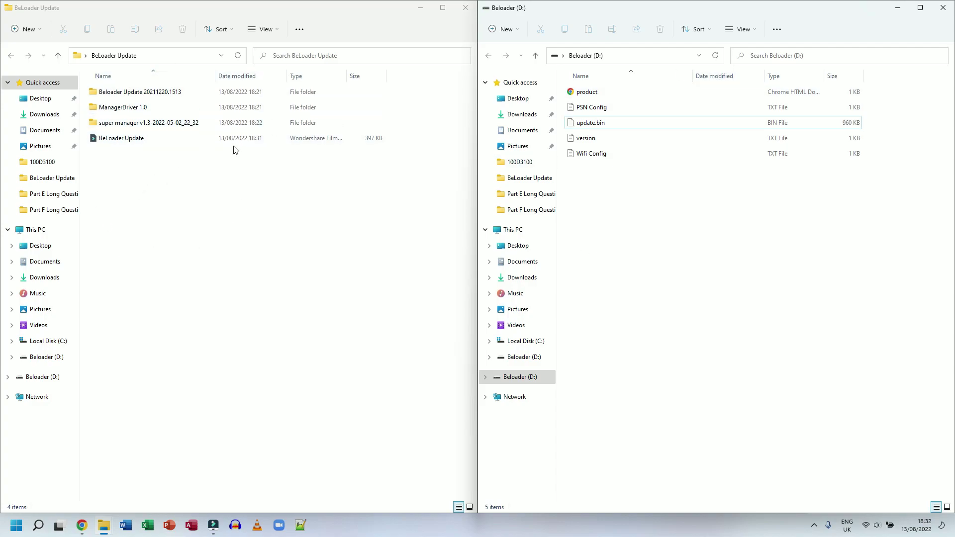
Open the inner Beloader Update 20211220.1513 folder, read its readme file, and close the readme
{"action": "double_click", "coordinate": [95, 93]}
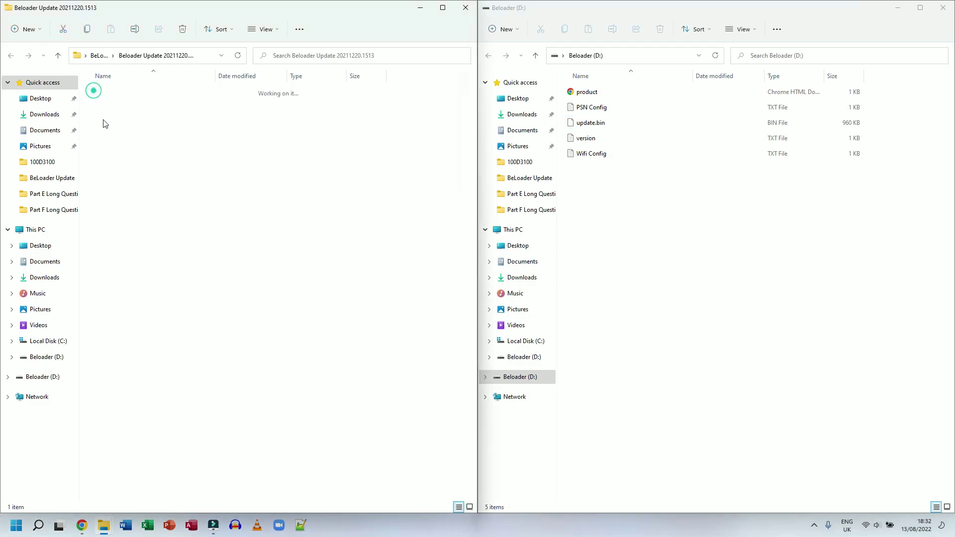
{"action": "double_click", "coordinate": [99, 93]}
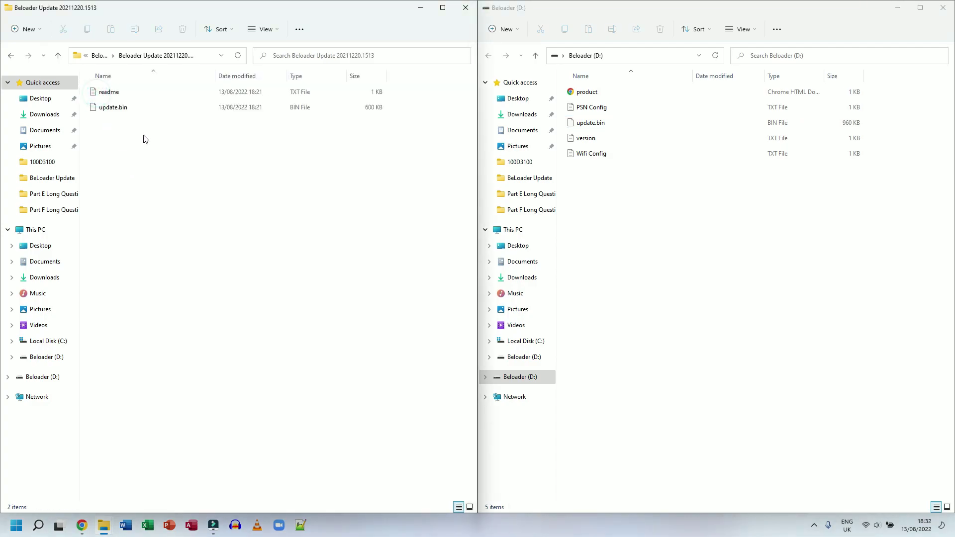
{"action": "double_click", "coordinate": [95, 92]}
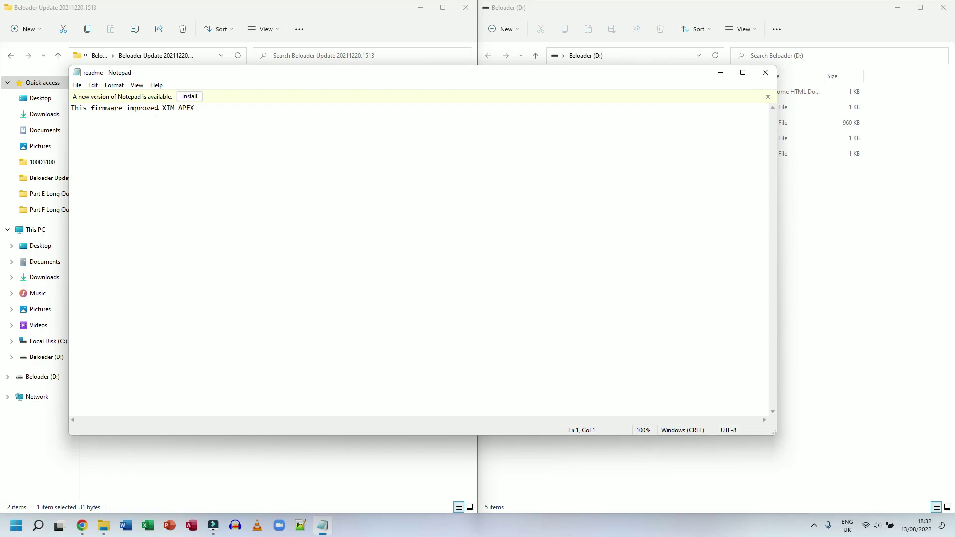
{"action": "left_click", "coordinate": [765, 77]}
{"action": "left_click", "coordinate": [189, 146]}
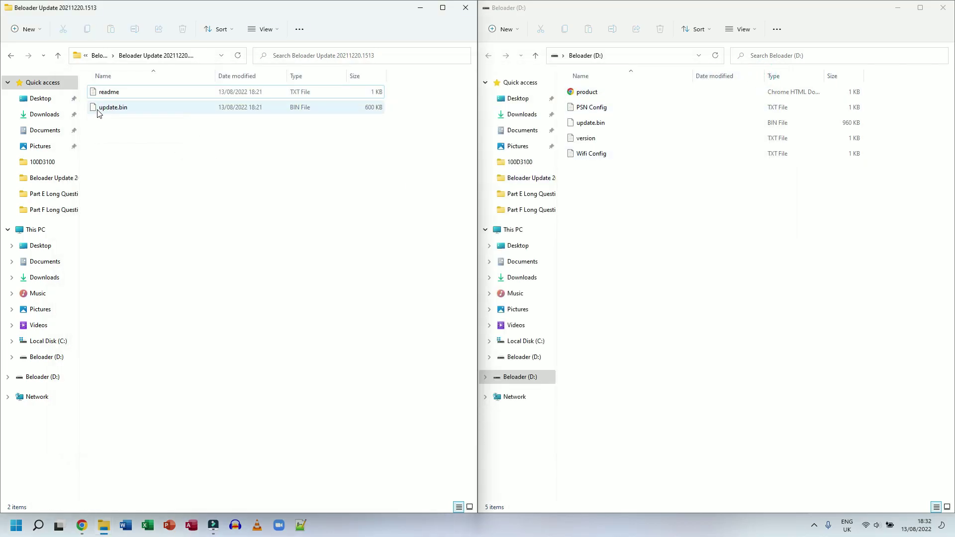
Compare the update.bin file in the Beloader Update 20211220.1513 folder with the one on the Beloader (D:) drive
{"action": "left_click", "coordinate": [599, 124]}
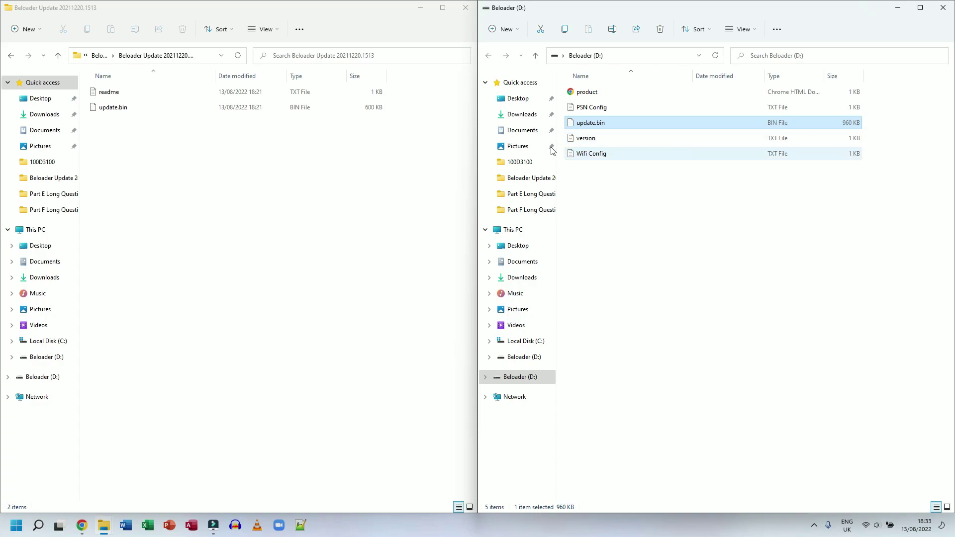
{"action": "left_click", "coordinate": [241, 107]}
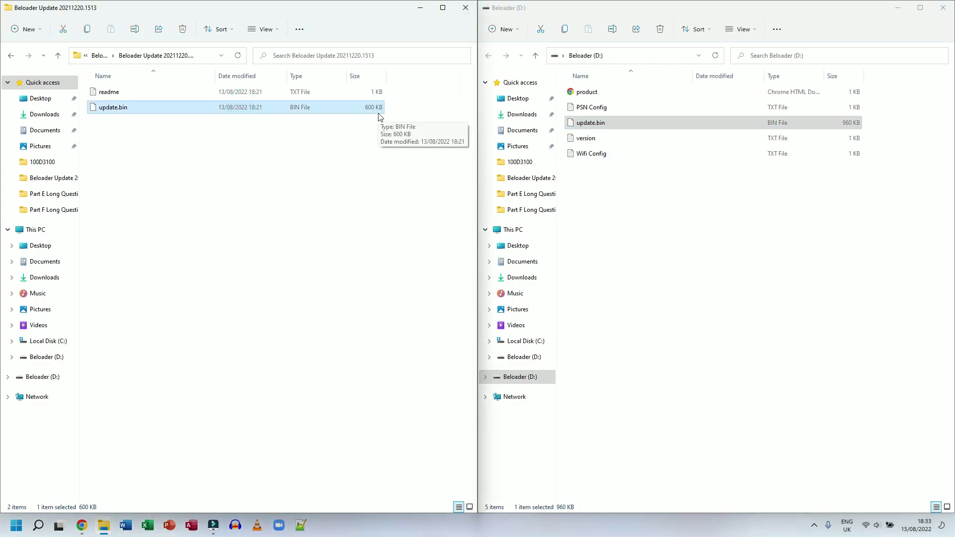
{"action": "left_click", "coordinate": [574, 125]}
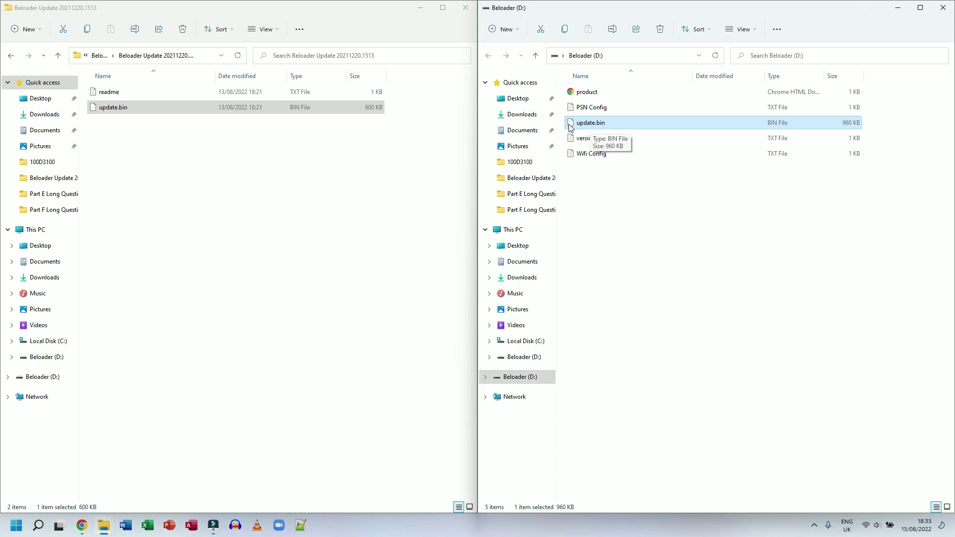
Copy update.bin from the Beloader (D:) drive to the desktop as a backup
{"action": "left_click", "coordinate": [590, 126]}
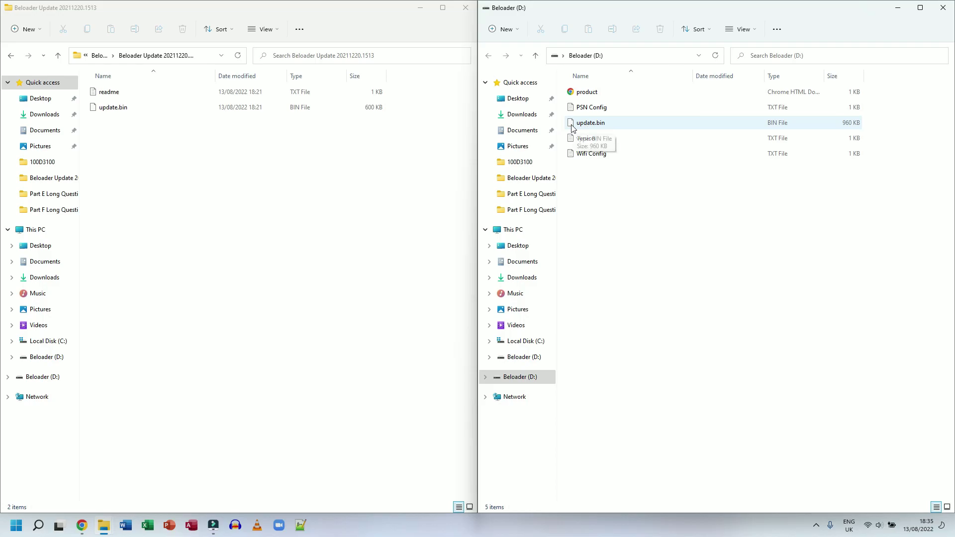
{"action": "right_click", "coordinate": [572, 129]}
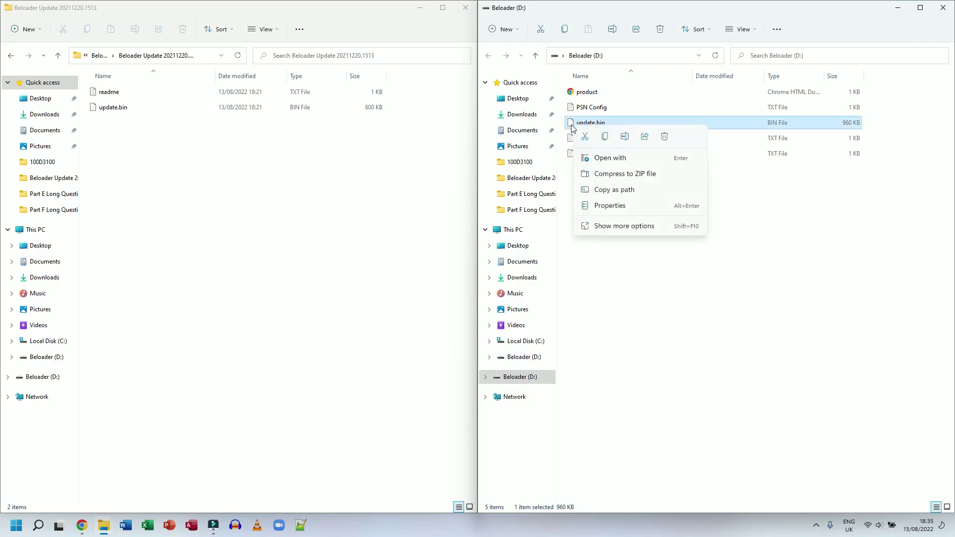
{"action": "left_click", "coordinate": [604, 136]}
{"action": "left_click", "coordinate": [465, 8]}
{"action": "left_click", "coordinate": [83, 252]}
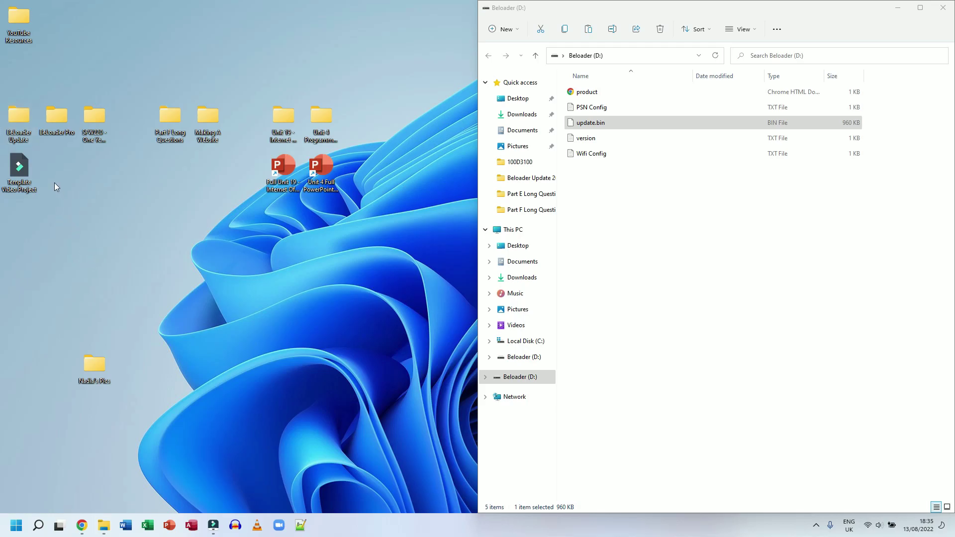
{"action": "key", "text": "ctrl+v"}
Rename the backup update.bin on the desktop by adding OLD in front of its file name
{"action": "left_click", "coordinate": [18, 71]}
{"action": "key", "text": "F2"}
{"action": "key", "text": "Home"}
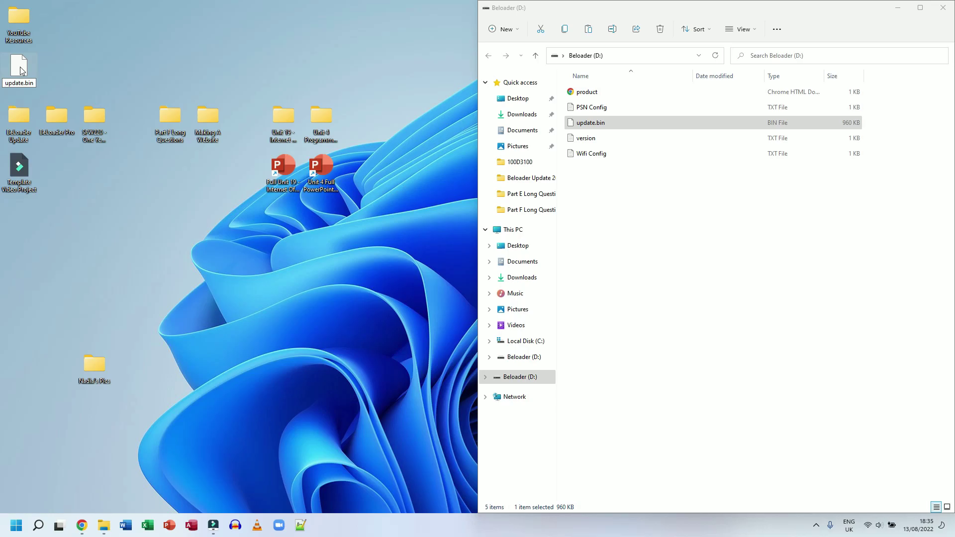
{"action": "type", "text": "OLD"}
{"action": "key", "text": "Return"}
{"action": "left_click", "coordinate": [96, 55]}
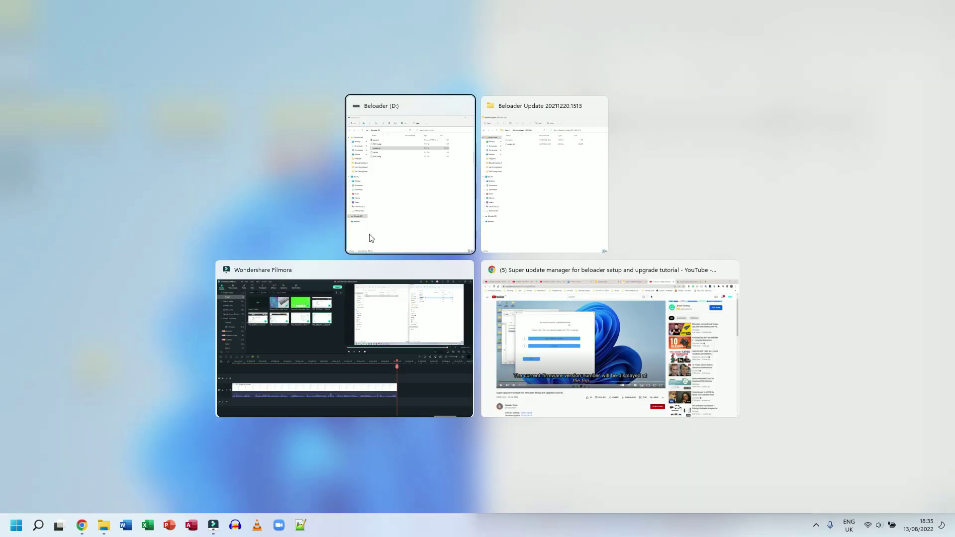
Copy update.bin from the Beloader Update 20211220.1513 folder to the Beloader (D:) drive, replacing the existing file
{"action": "left_click", "coordinate": [516, 202]}
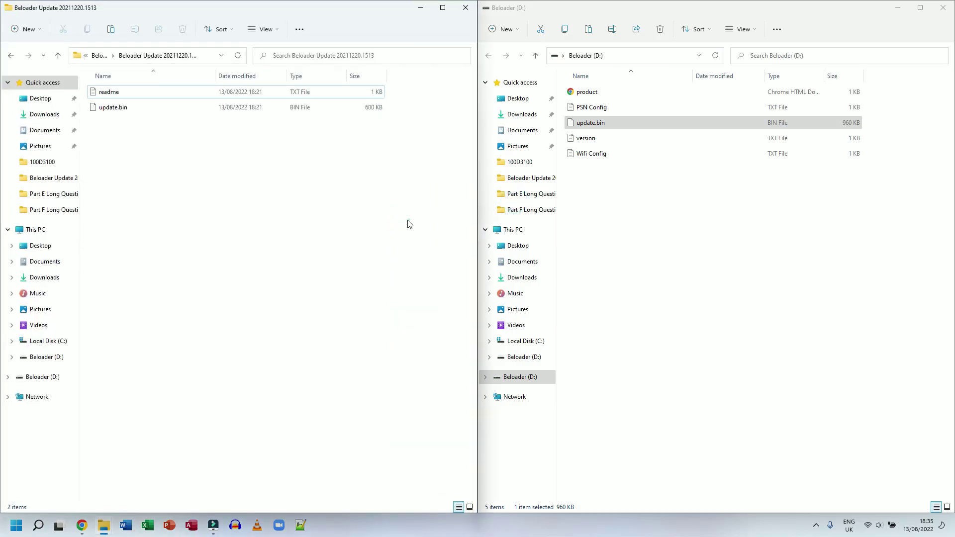
{"action": "left_click", "coordinate": [603, 230]}
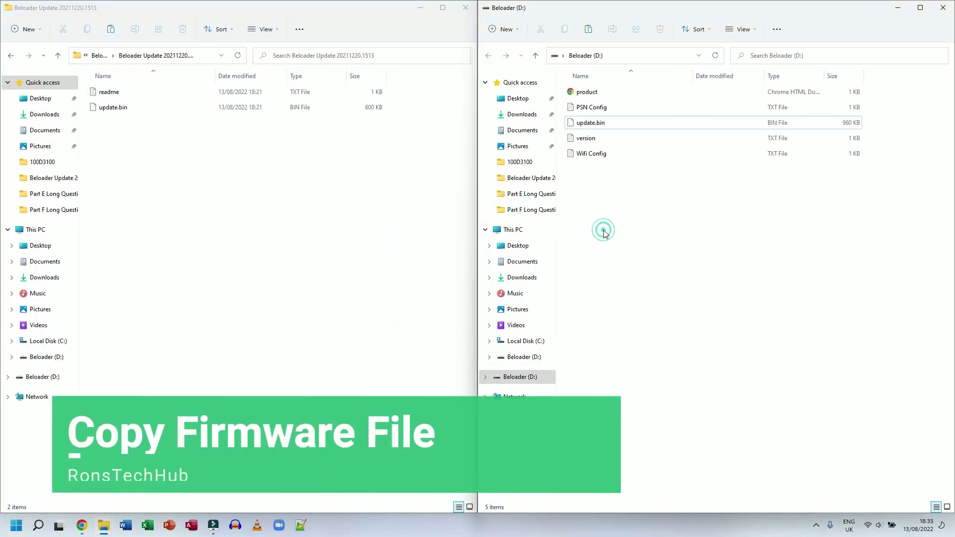
{"action": "left_click", "coordinate": [94, 113]}
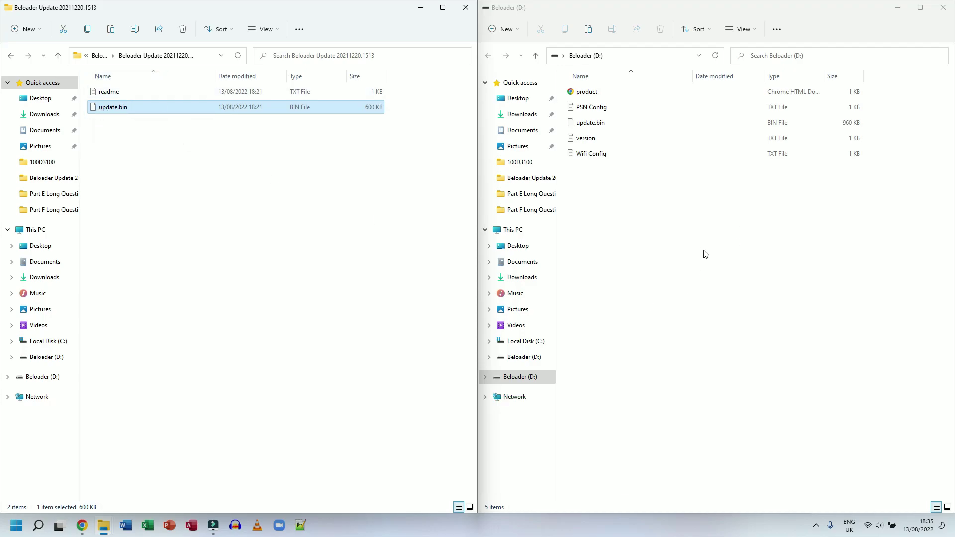
{"action": "left_click_drag", "start_coordinate": [96, 111], "coordinate": [712, 260]}
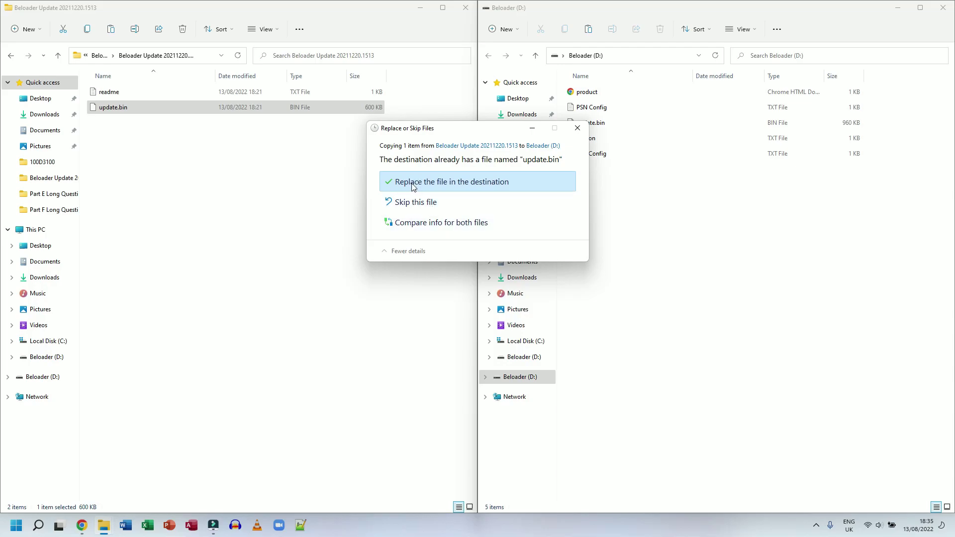
{"action": "left_click", "coordinate": [411, 182]}
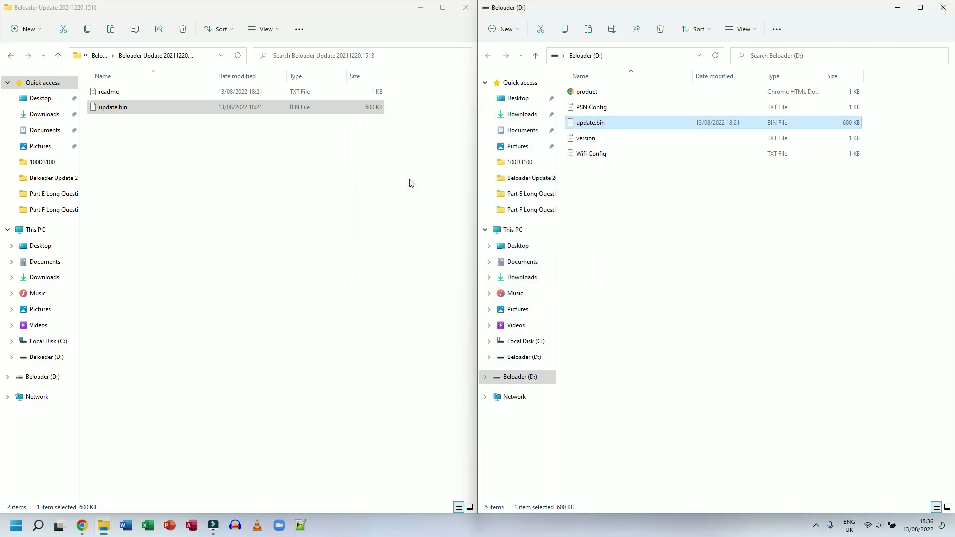
{"action": "left_click", "coordinate": [622, 205]}
Close the extra Beloader (D:) window lying over the BeLoader Update and This PC windows
{"action": "left_click", "coordinate": [323, 169]}
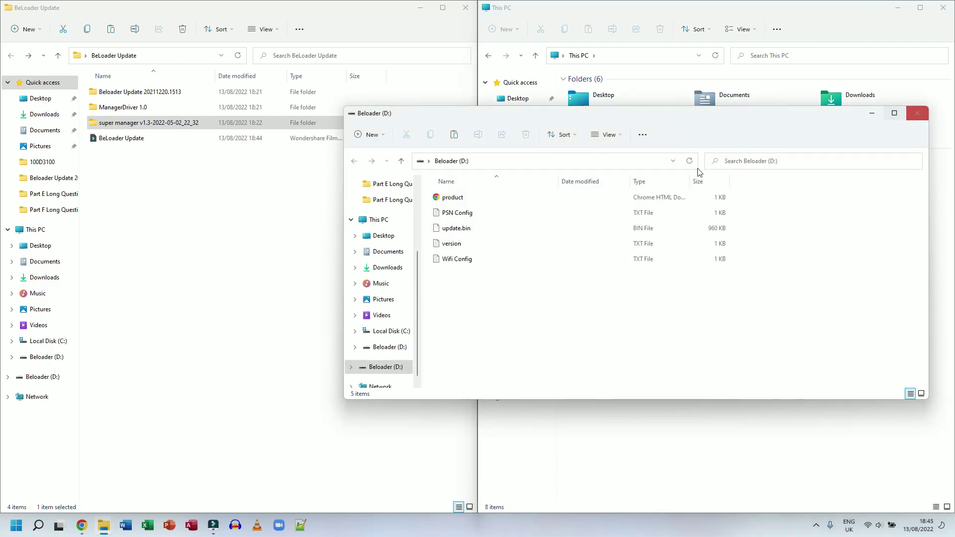
{"action": "left_click_drag", "start_coordinate": [647, 117], "coordinate": [595, 115]}
{"action": "left_click", "coordinate": [866, 110]}
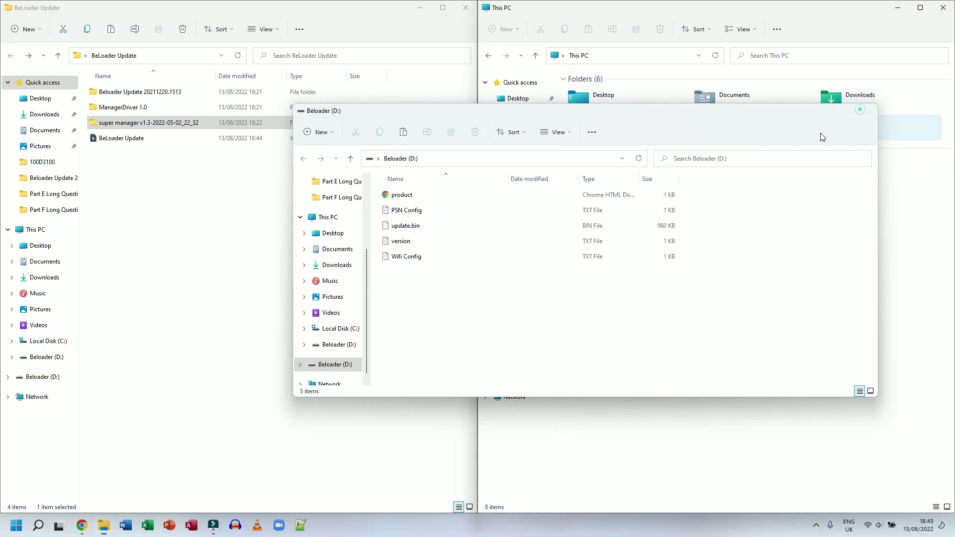
Open the inner super manager v1.3-2022-05-02_22_32 folder inside the BeLoader Update folder
{"action": "left_click", "coordinate": [149, 124]}
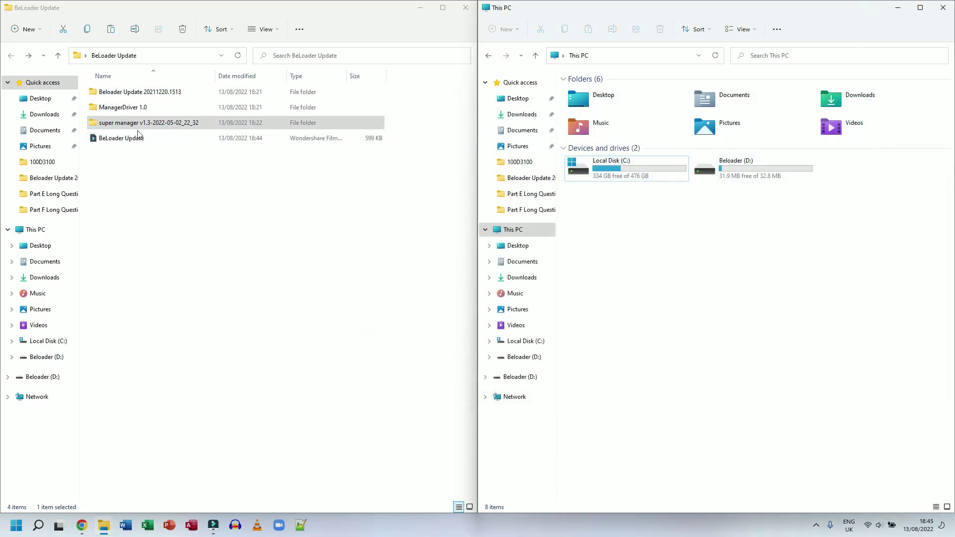
{"action": "left_click", "coordinate": [111, 109]}
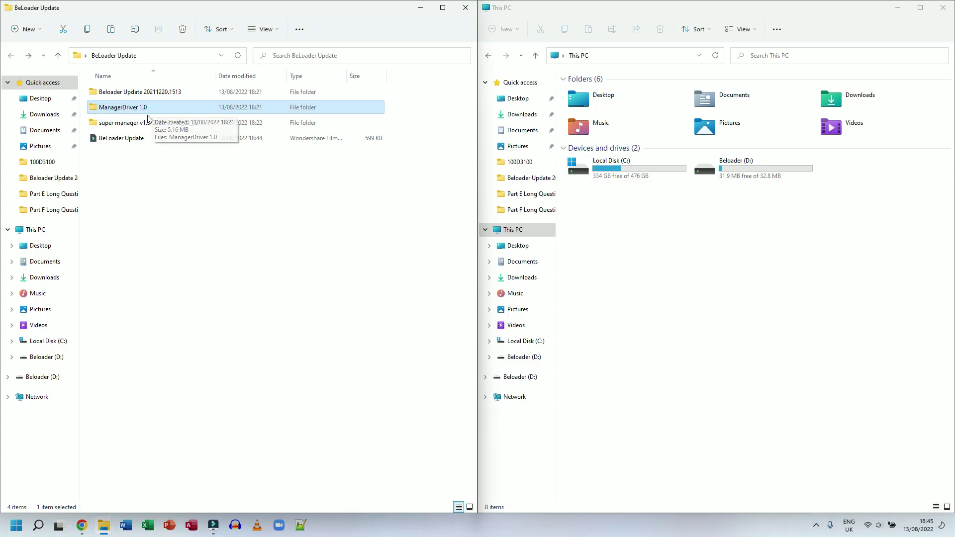
{"action": "left_click", "coordinate": [106, 128]}
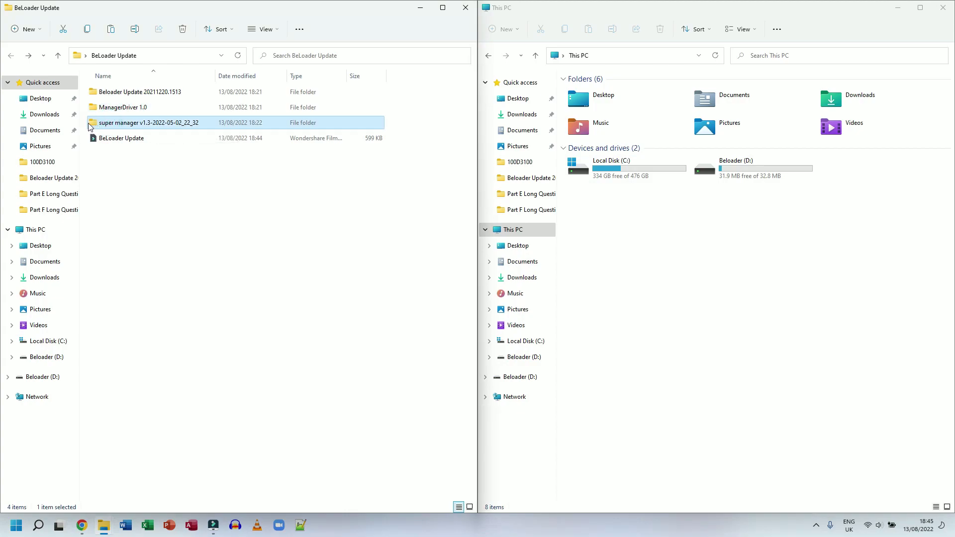
{"action": "double_click", "coordinate": [90, 126]}
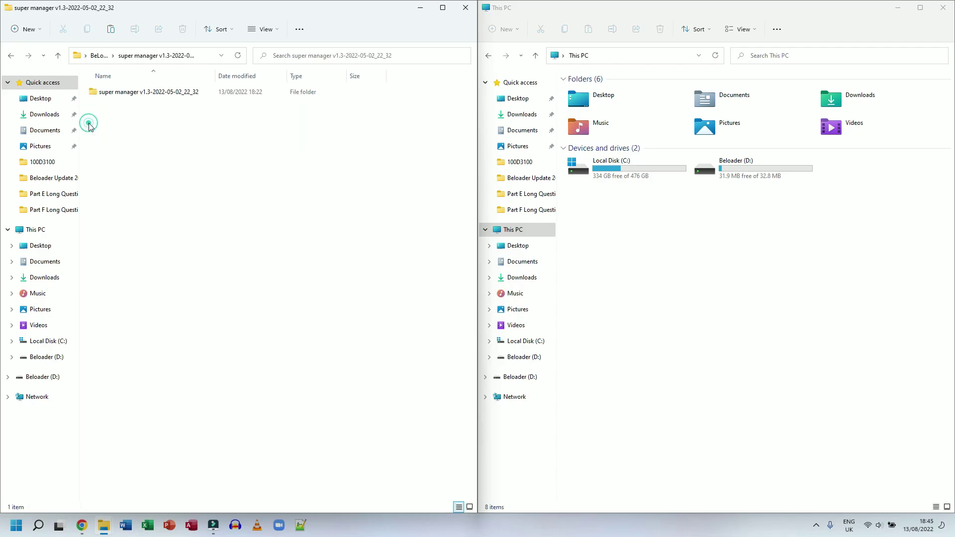
{"action": "double_click", "coordinate": [94, 94]}
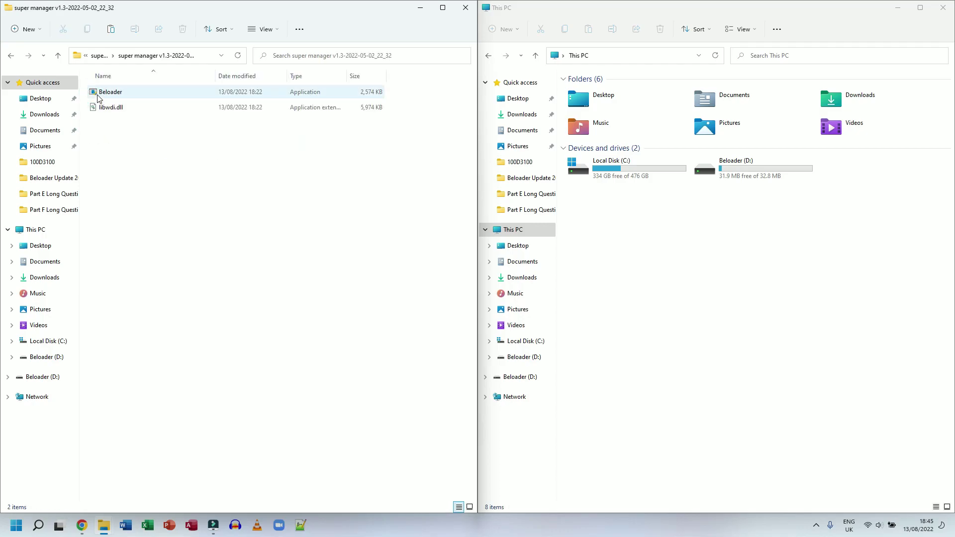
Launch the Beloader application from the super manager folder and allow it to run despite the SmartScreen block
{"action": "double_click", "coordinate": [97, 93]}
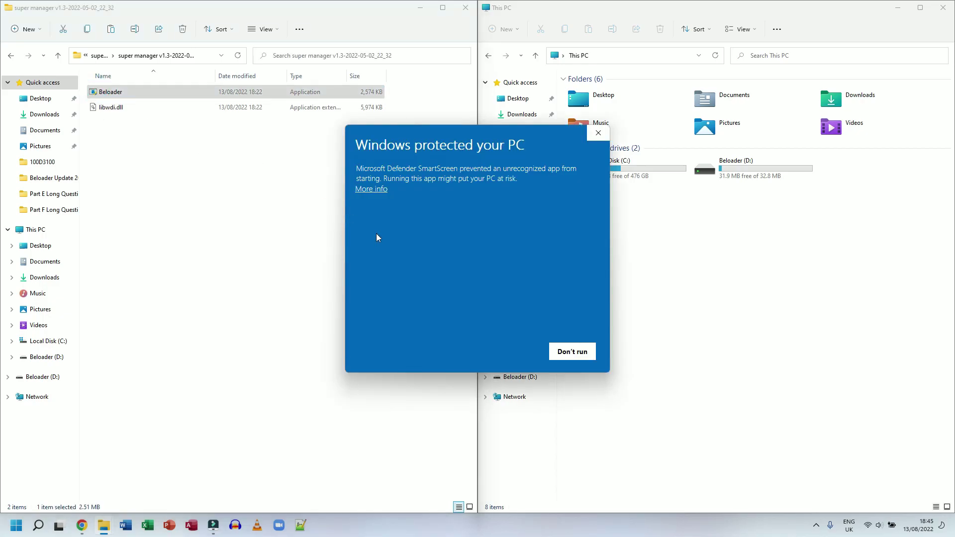
{"action": "left_click", "coordinate": [373, 189]}
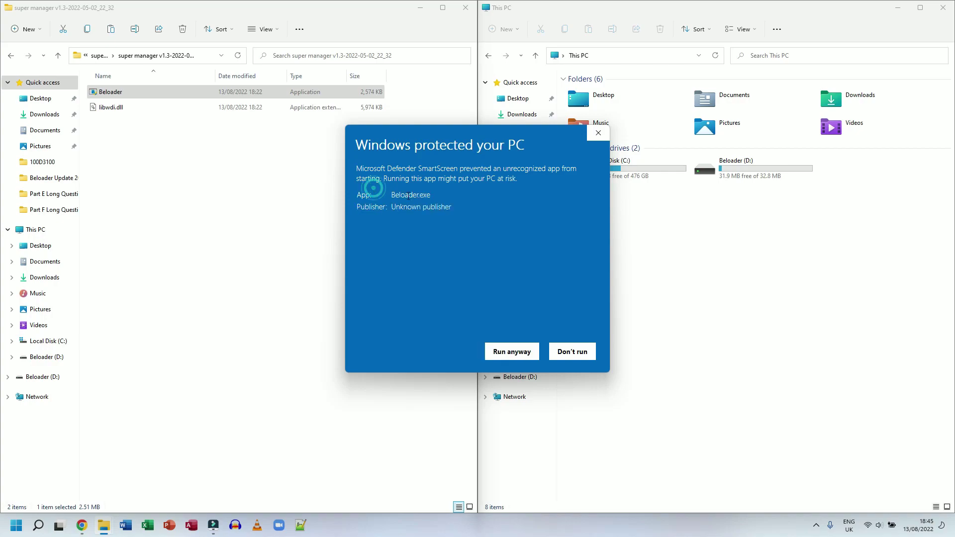
{"action": "mouse_move", "coordinate": [472, 134]}
{"action": "left_mouse_down"}
{"action": "mouse_move", "coordinate": [470, 121]}
{"action": "mouse_move", "coordinate": [456, 135]}
{"action": "left_mouse_up"}
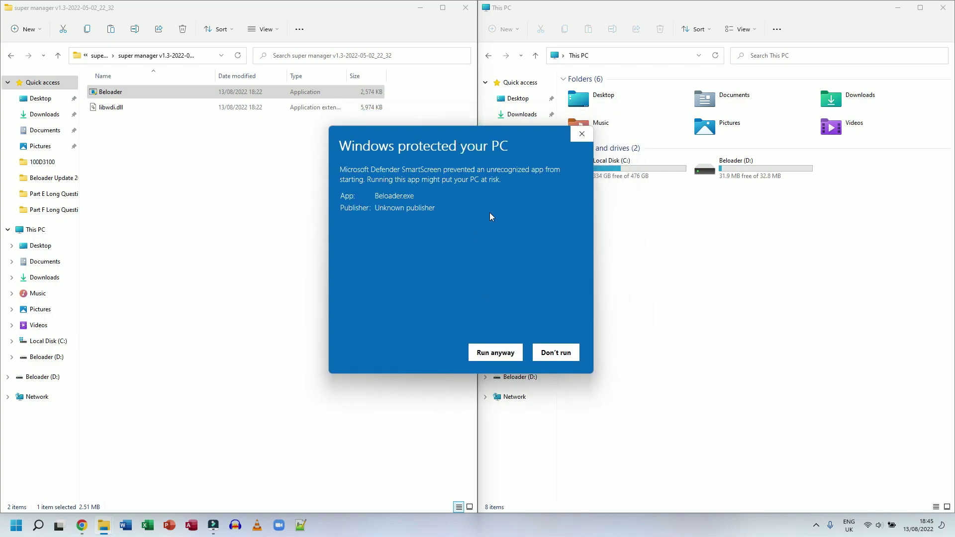
{"action": "left_click", "coordinate": [494, 359]}
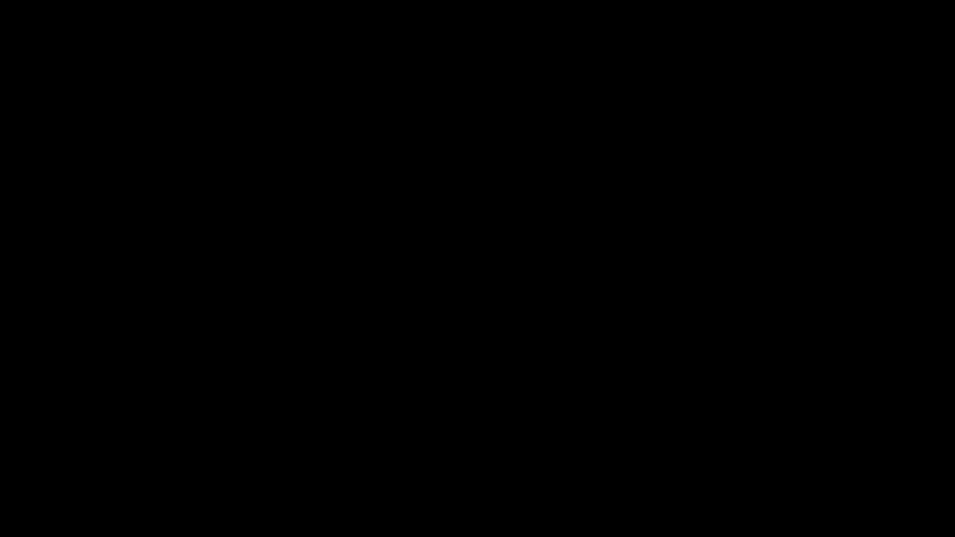
{"action": "left_click", "coordinate": [425, 345]}
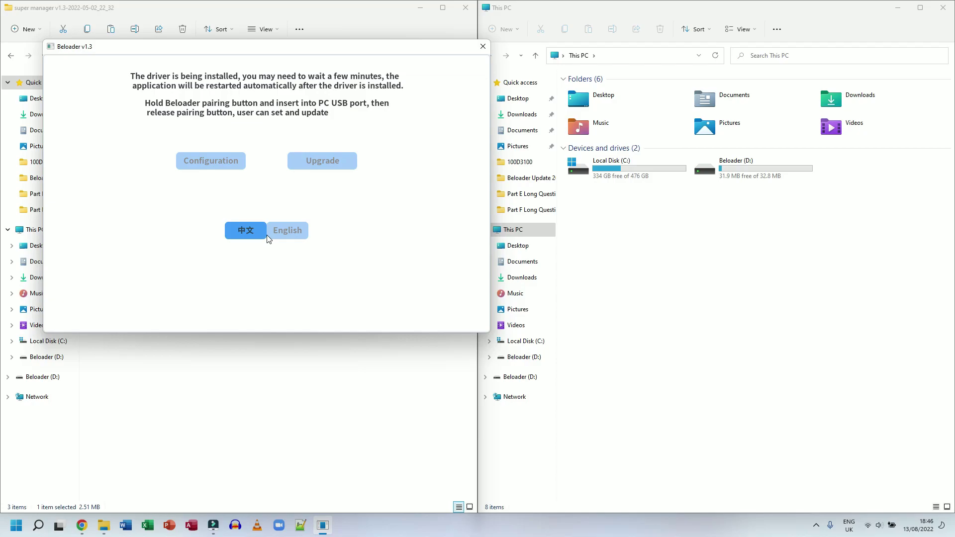
{"action": "left_click", "coordinate": [216, 159]}
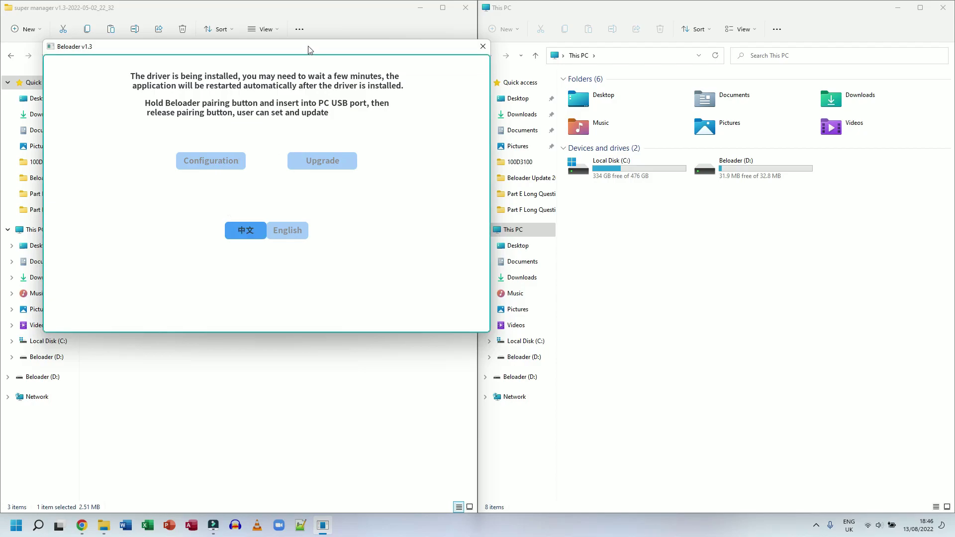
{"action": "left_click_drag", "start_coordinate": [309, 47], "coordinate": [326, 53]}
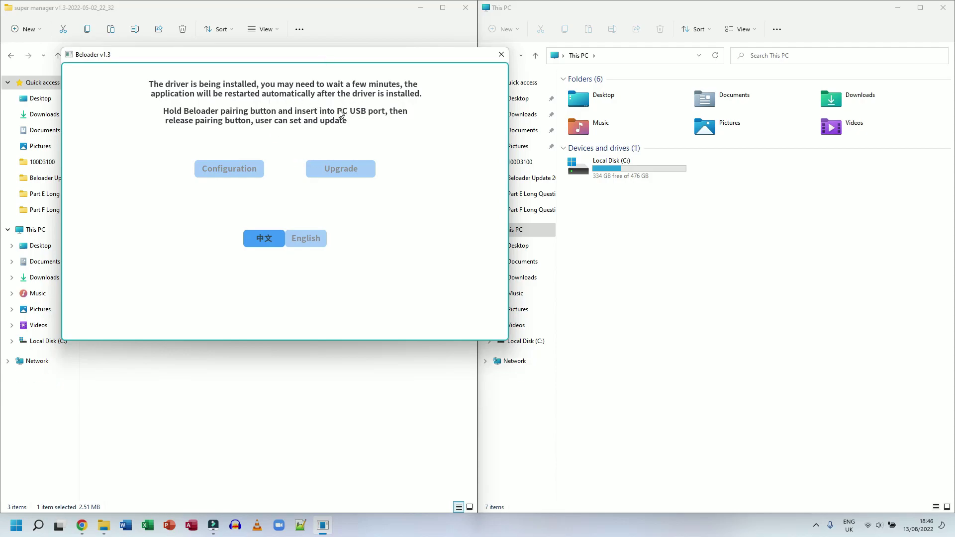
{"action": "left_click_drag", "start_coordinate": [351, 62], "coordinate": [370, 67]}
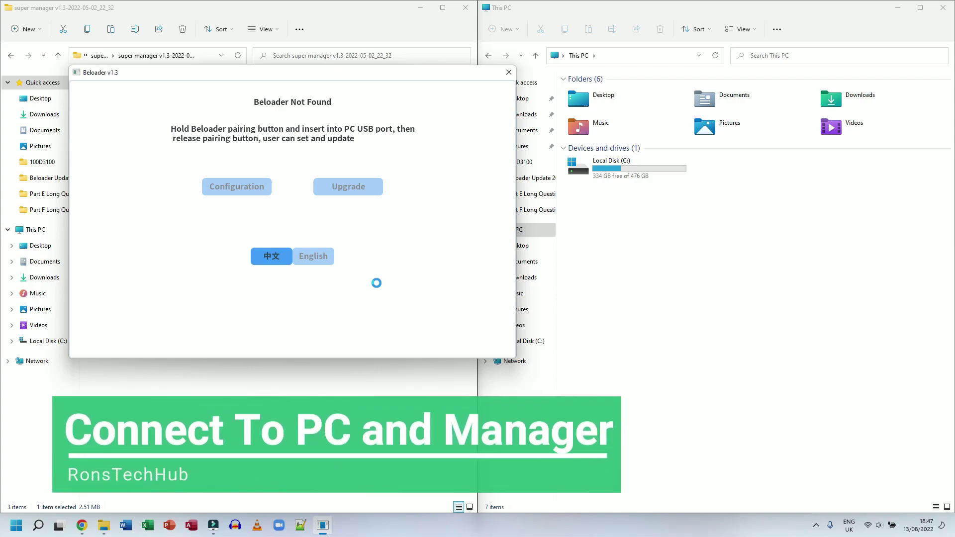
{"action": "left_click_drag", "start_coordinate": [287, 74], "coordinate": [321, 74]}
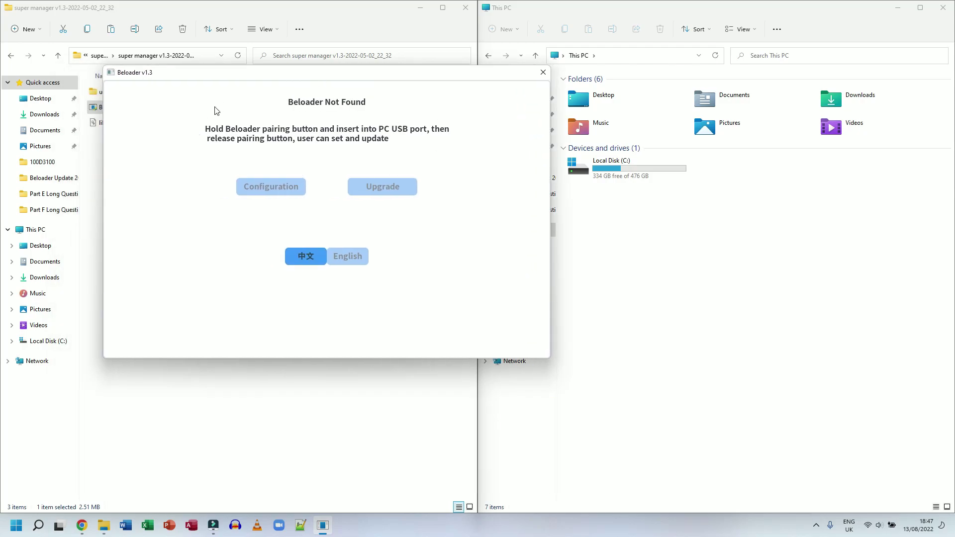
{"action": "left_click_drag", "start_coordinate": [206, 73], "coordinate": [251, 77]}
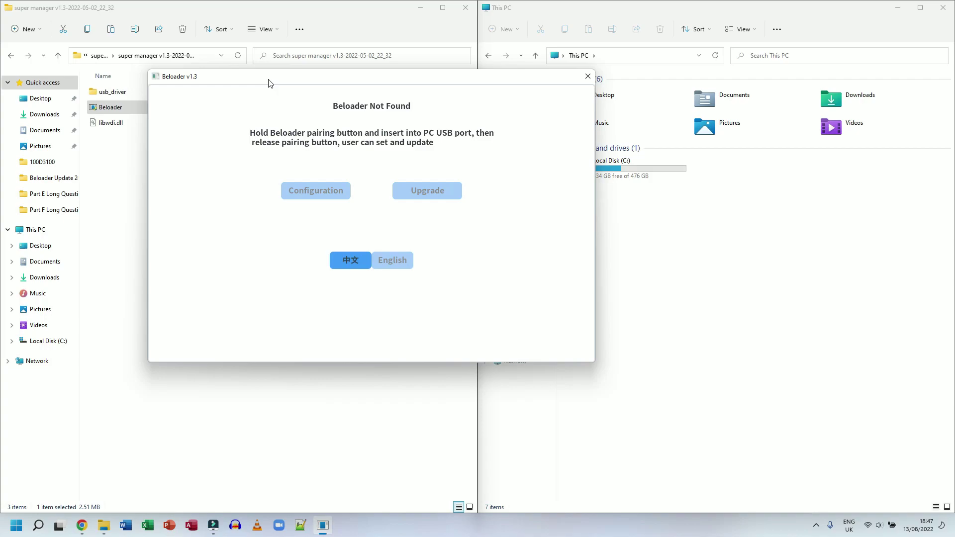
{"action": "left_click", "coordinate": [328, 92]}
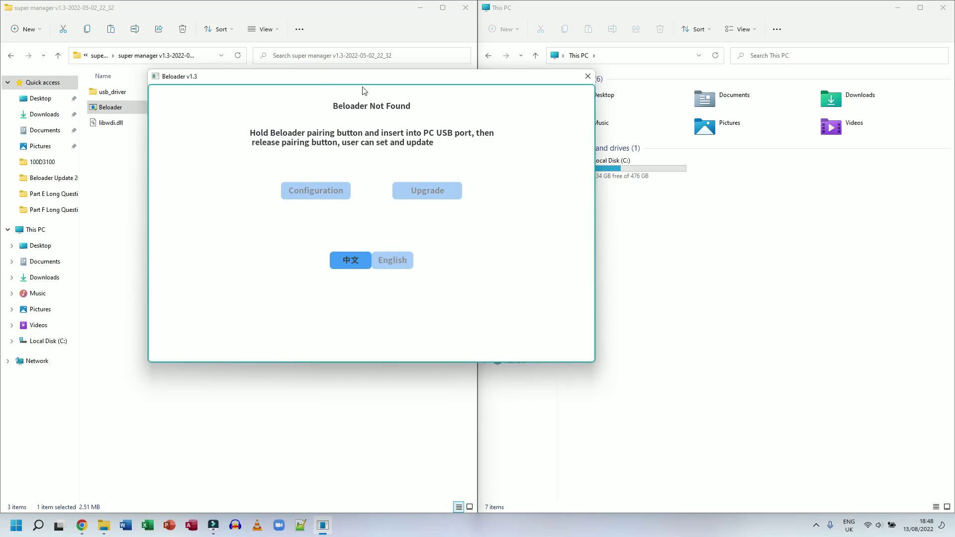
Close the Beloader v1.3 manager, relaunch it from the super manager folder, and move its window towards the middle of the screen
{"action": "left_click", "coordinate": [587, 77]}
{"action": "left_click", "coordinate": [591, 274]}
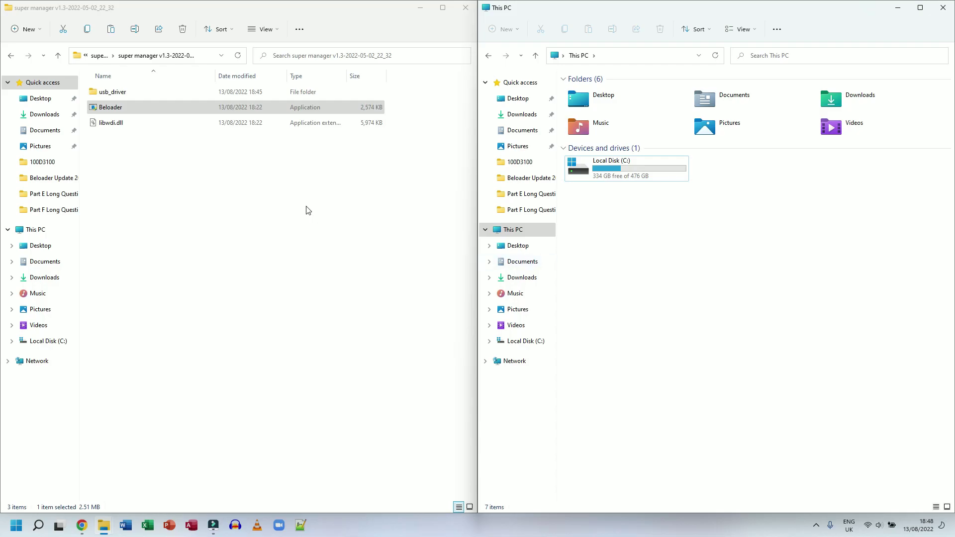
{"action": "double_click", "coordinate": [92, 111]}
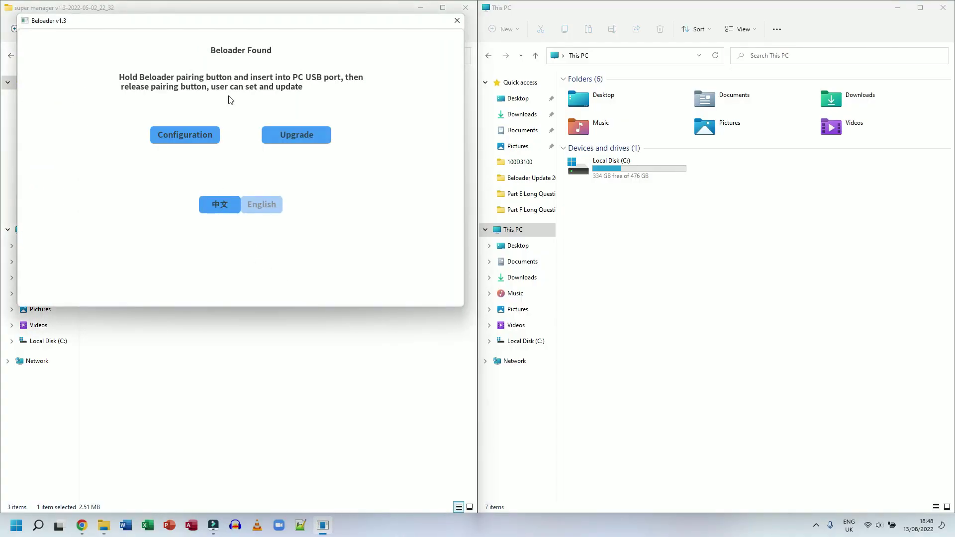
{"action": "left_click_drag", "start_coordinate": [239, 26], "coordinate": [350, 67]}
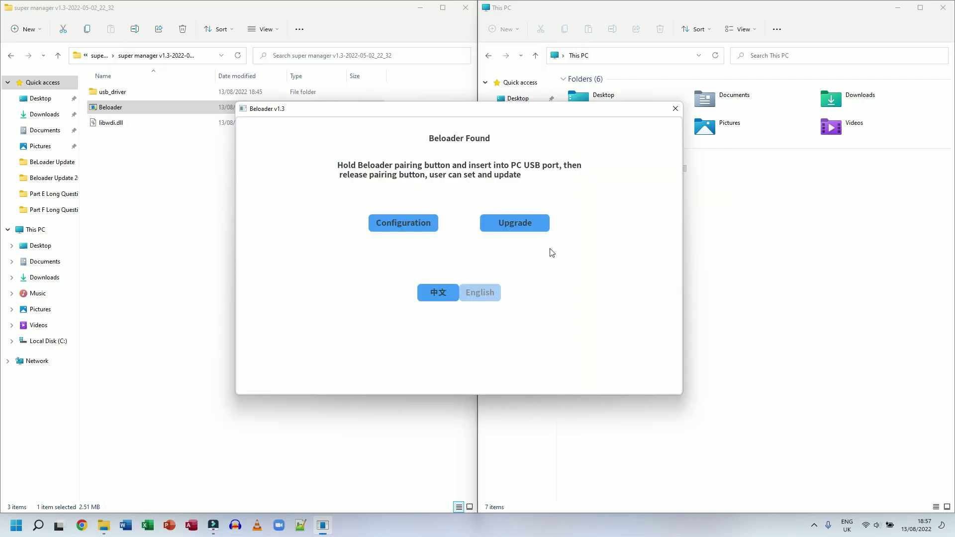
{"action": "left_click_drag", "start_coordinate": [317, 113], "coordinate": [348, 118]}
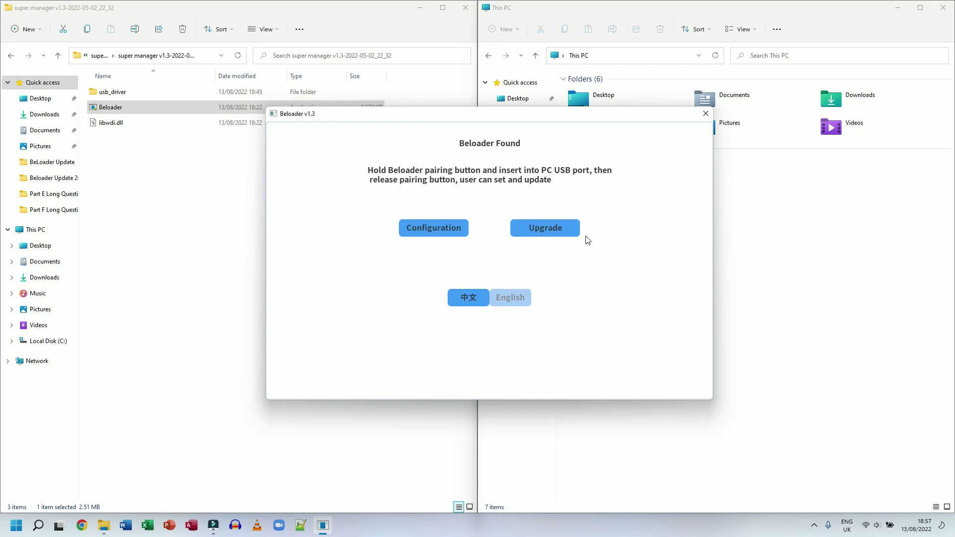
{"action": "left_click", "coordinate": [750, 209]}
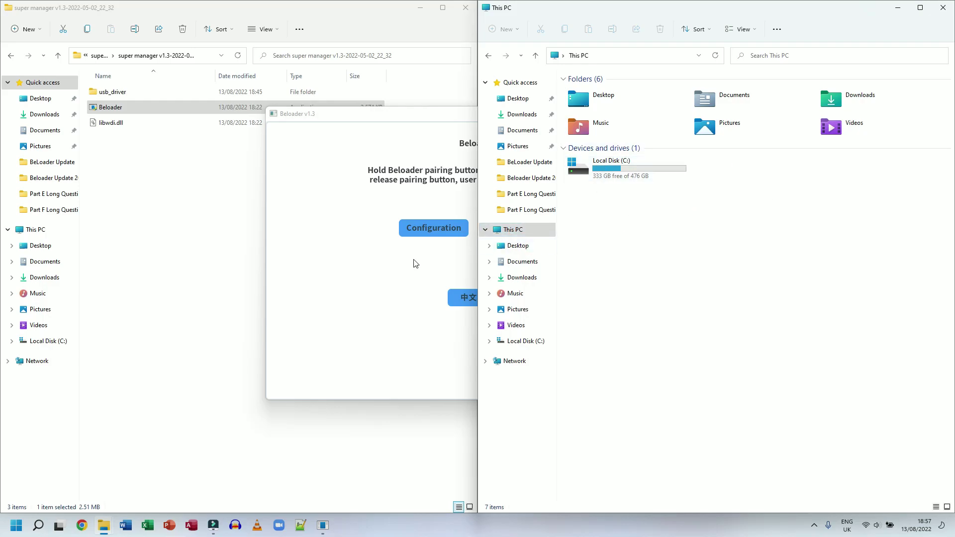
{"action": "left_click", "coordinate": [347, 268]}
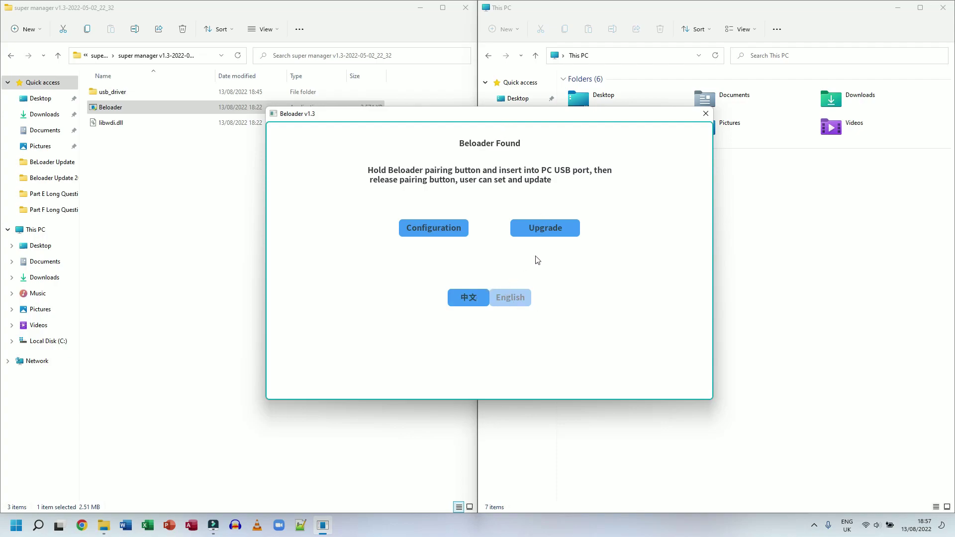
Start a device upgrade and select update.bin from the inner Beloader Update 20211220.1513 folder in Desktop's BeLoader Update as the firmware
{"action": "left_click", "coordinate": [544, 228]}
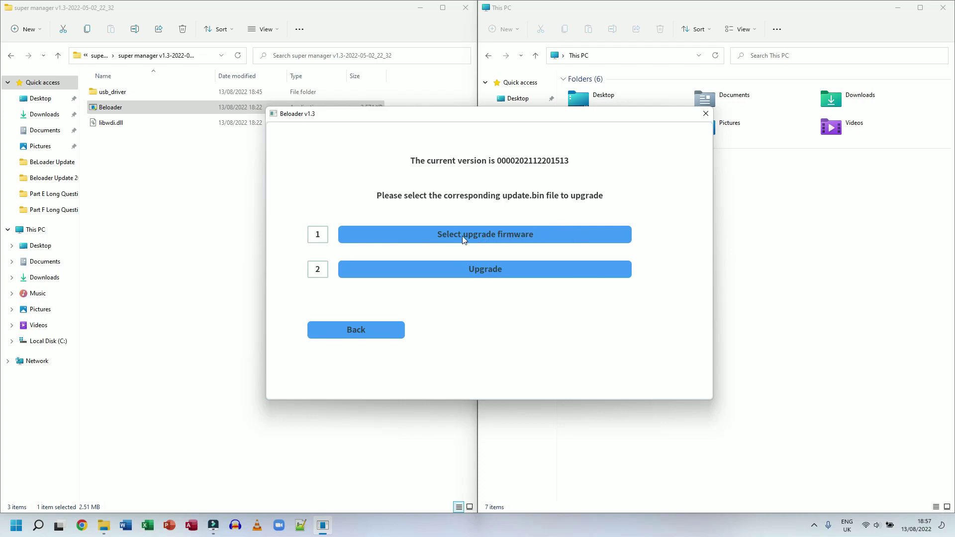
{"action": "left_click", "coordinate": [501, 235]}
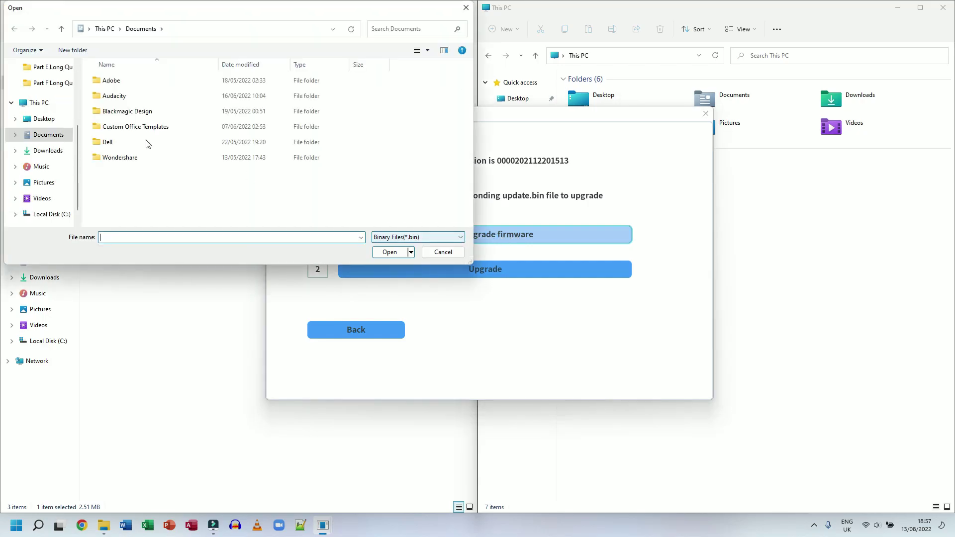
{"action": "left_click", "coordinate": [43, 119]}
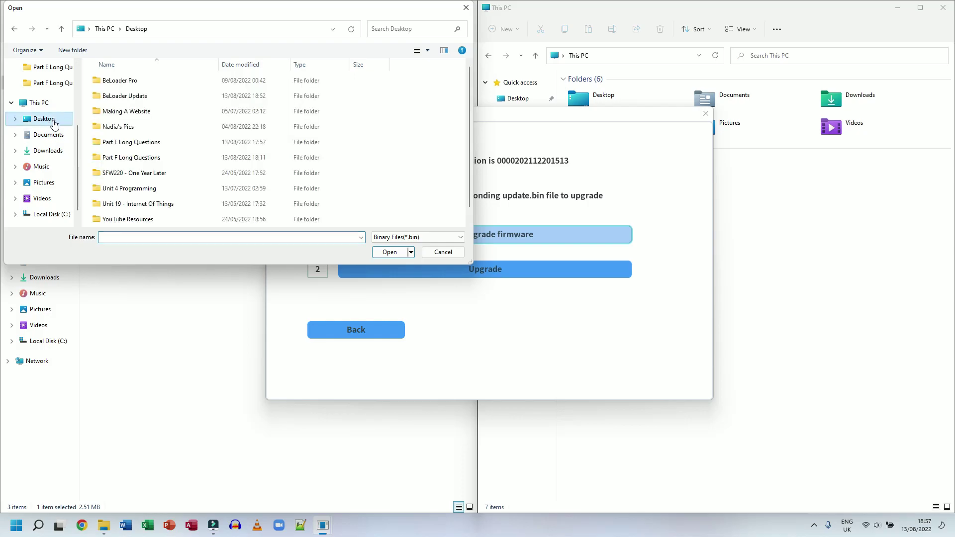
{"action": "double_click", "coordinate": [119, 98]}
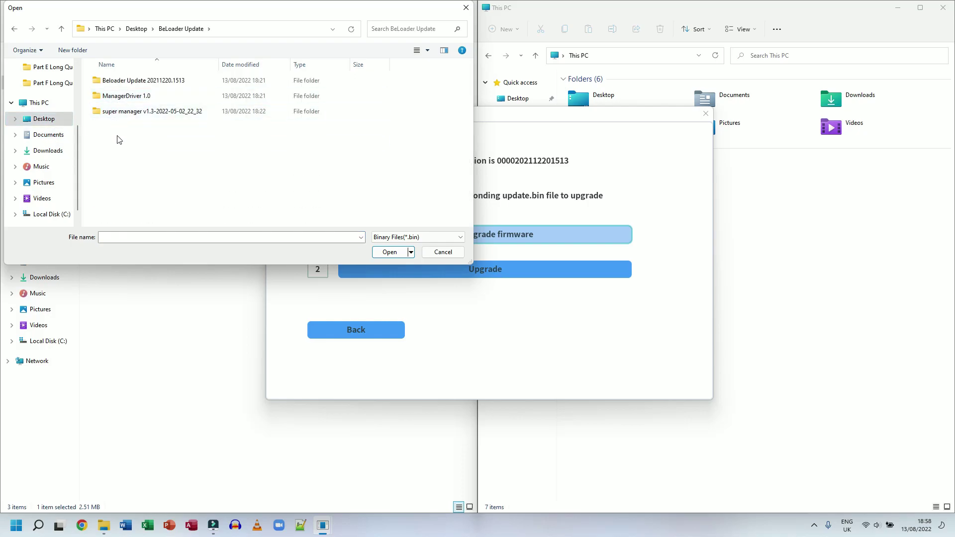
{"action": "double_click", "coordinate": [130, 86]}
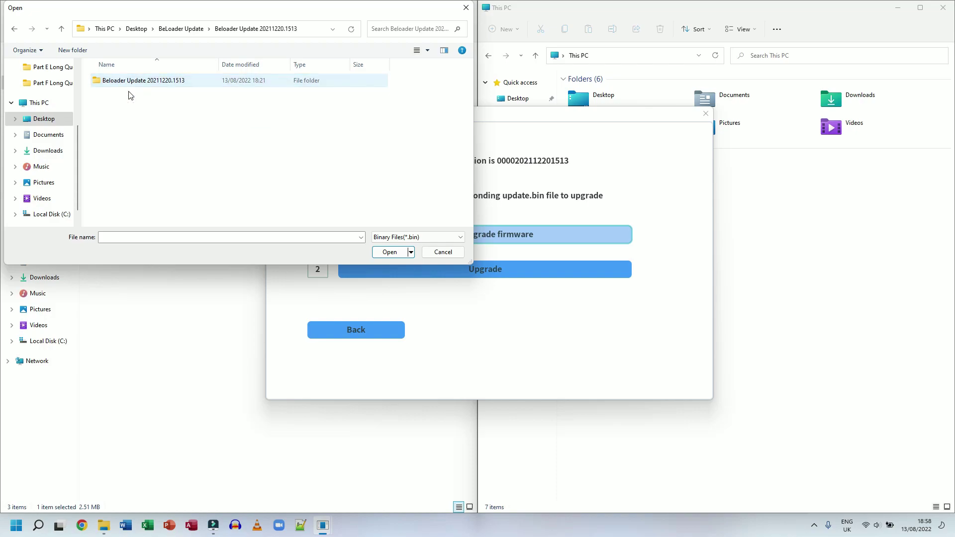
{"action": "double_click", "coordinate": [131, 83]}
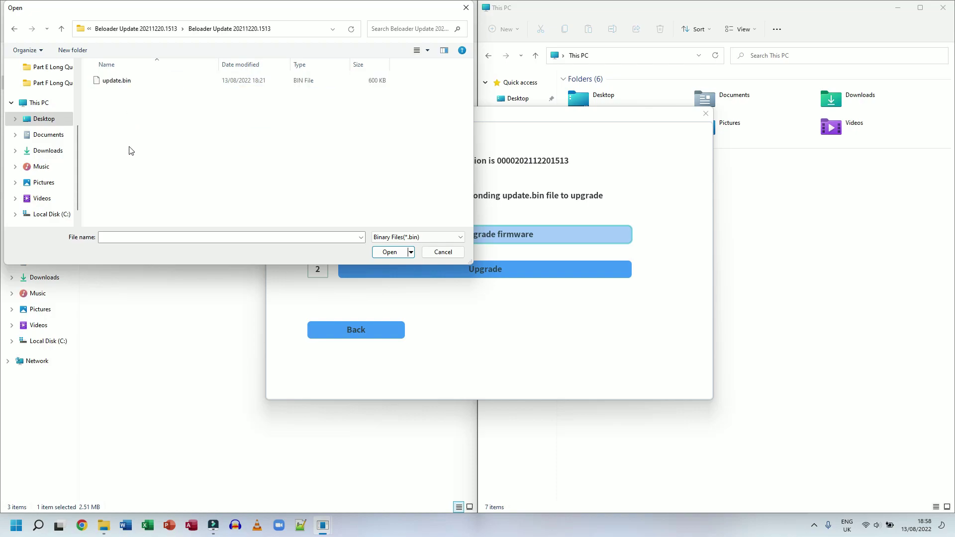
{"action": "left_click", "coordinate": [105, 82]}
{"action": "left_click", "coordinate": [390, 251]}
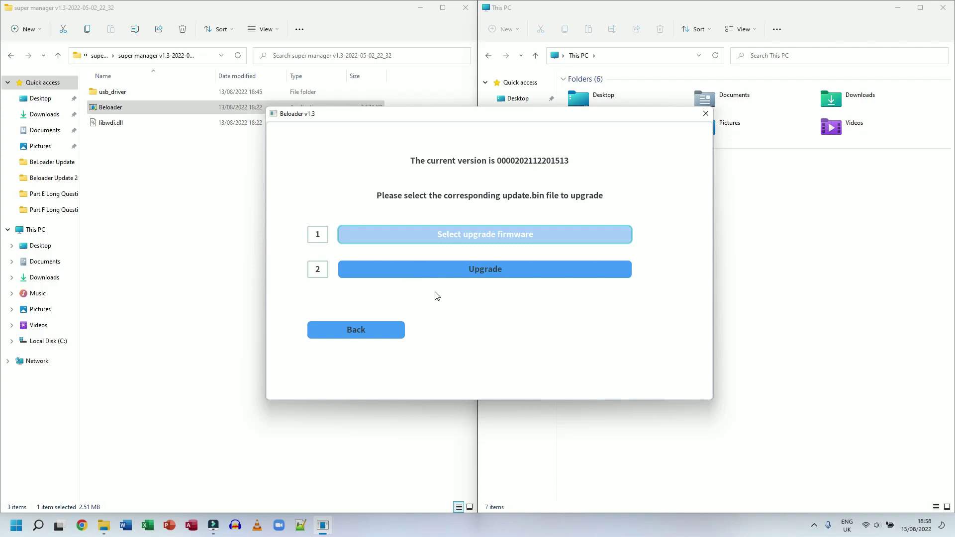
Upgrade the device with the selected firmware and open its configuration page
{"action": "left_click", "coordinate": [483, 271]}
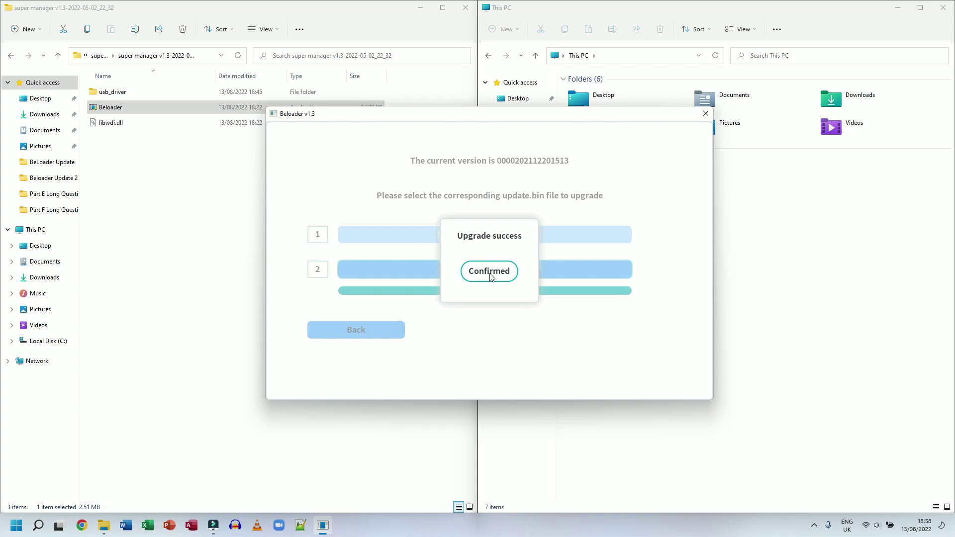
{"action": "left_click", "coordinate": [492, 275]}
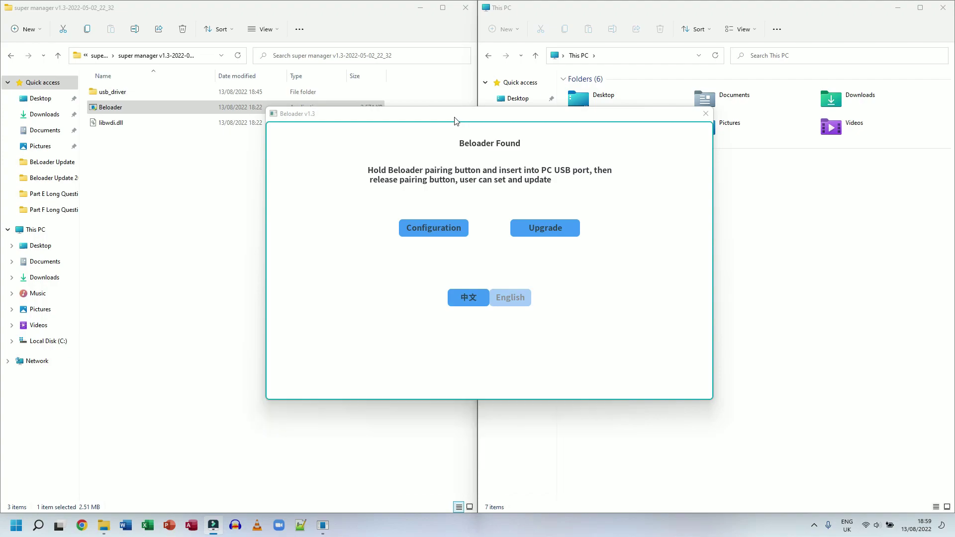
{"action": "left_click", "coordinate": [420, 228]}
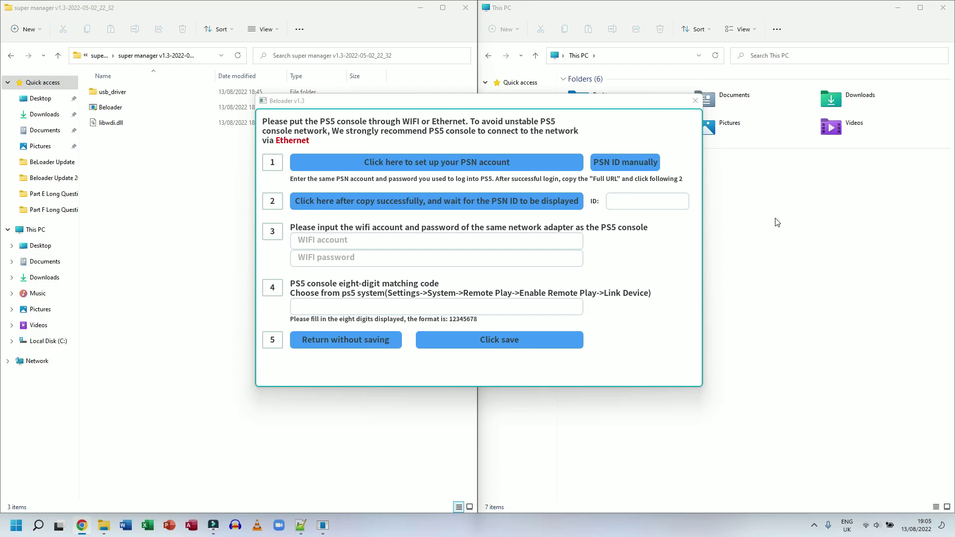
Close the This PC and super manager folder windows and reposition the Beloader v1.3 window on the desktop
{"action": "left_click_drag", "start_coordinate": [423, 104], "coordinate": [433, 105]}
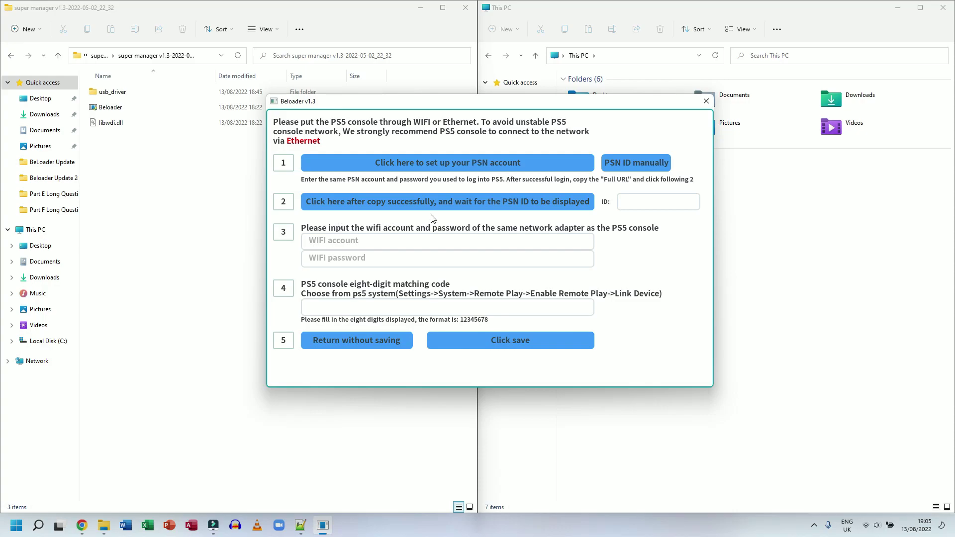
{"action": "left_click", "coordinate": [776, 245]}
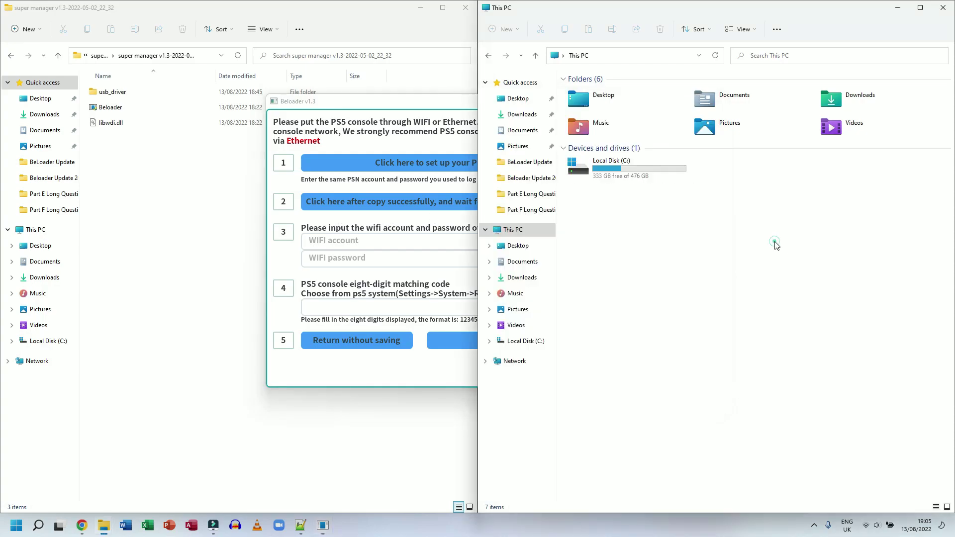
{"action": "left_click", "coordinate": [931, 11]}
{"action": "left_click", "coordinate": [402, 10]}
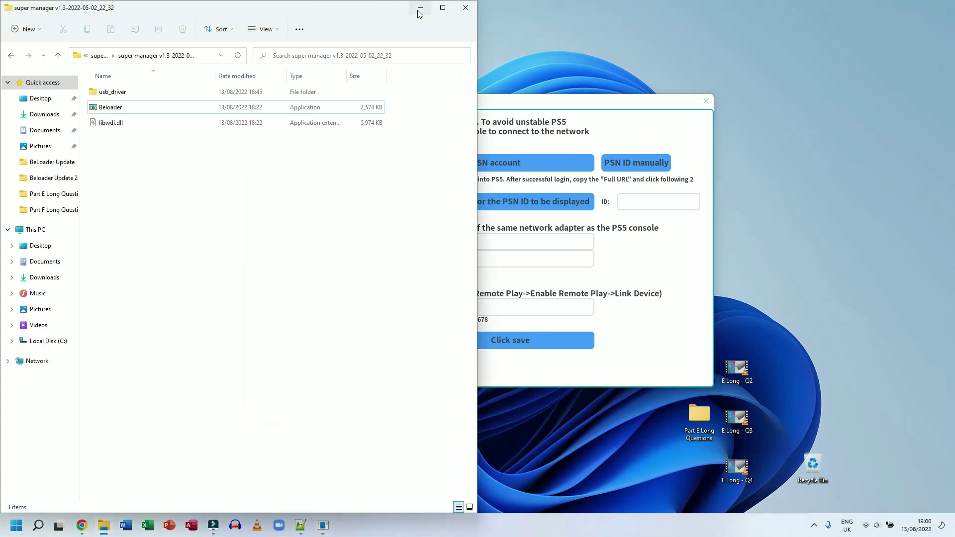
{"action": "left_click", "coordinate": [465, 8]}
{"action": "left_click_drag", "start_coordinate": [405, 103], "coordinate": [405, 94]}
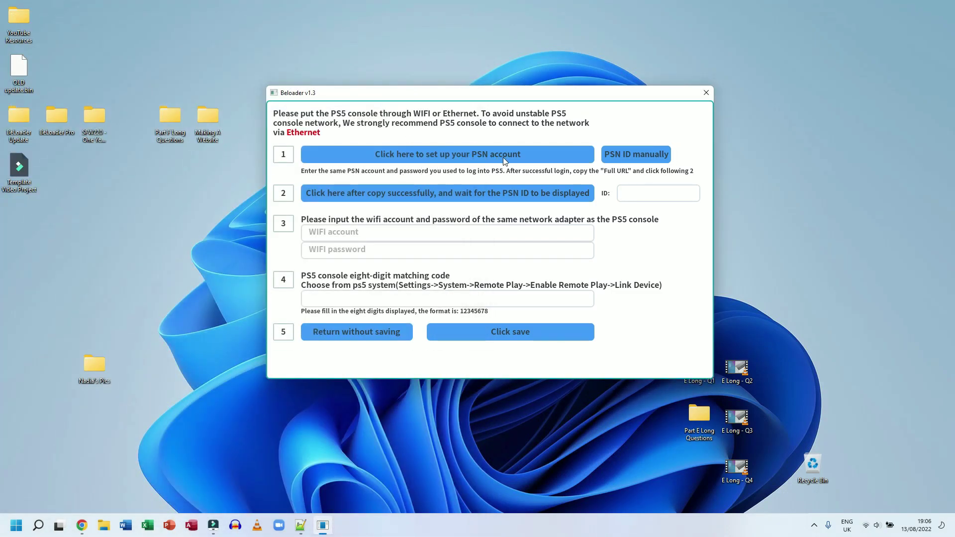
Start the PSN account setup, sign in on the Sony page, and submit the verification with this browser trusted
{"action": "left_click", "coordinate": [449, 152]}
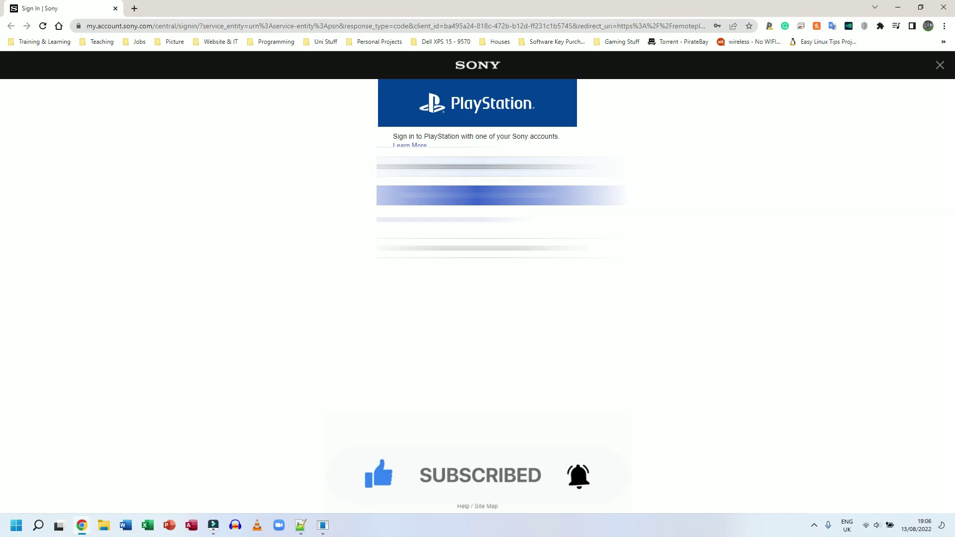
{"action": "left_click", "coordinate": [457, 198]}
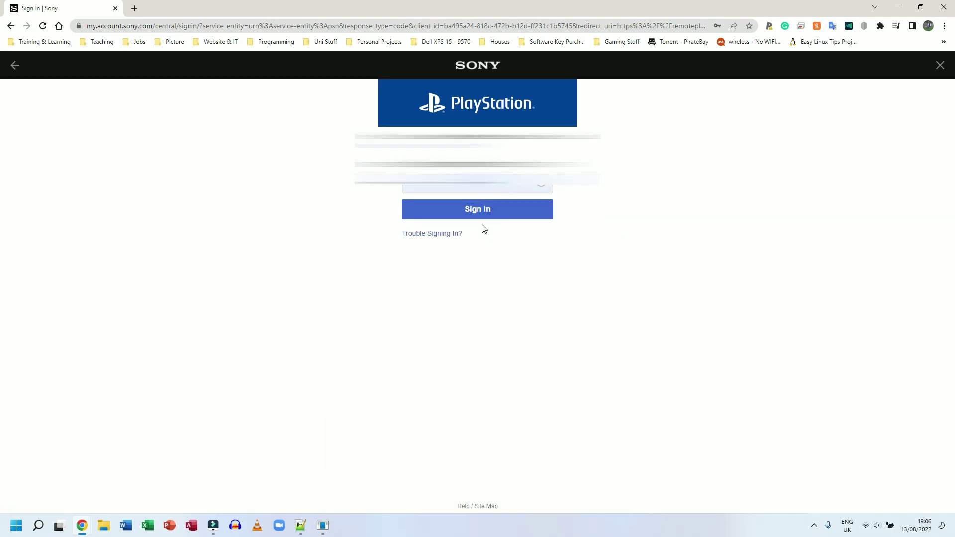
{"action": "left_click", "coordinate": [486, 206]}
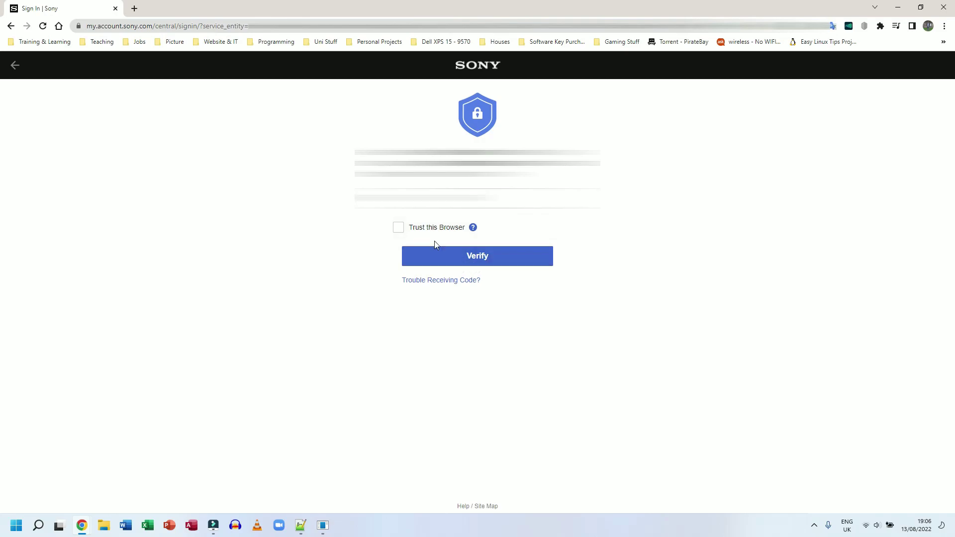
{"action": "left_click", "coordinate": [423, 227]}
{"action": "left_click", "coordinate": [464, 256]}
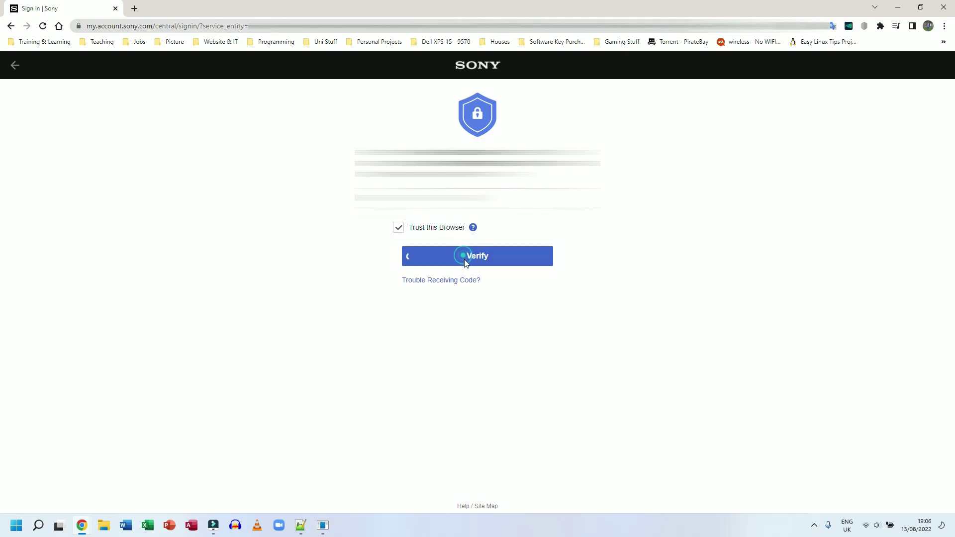